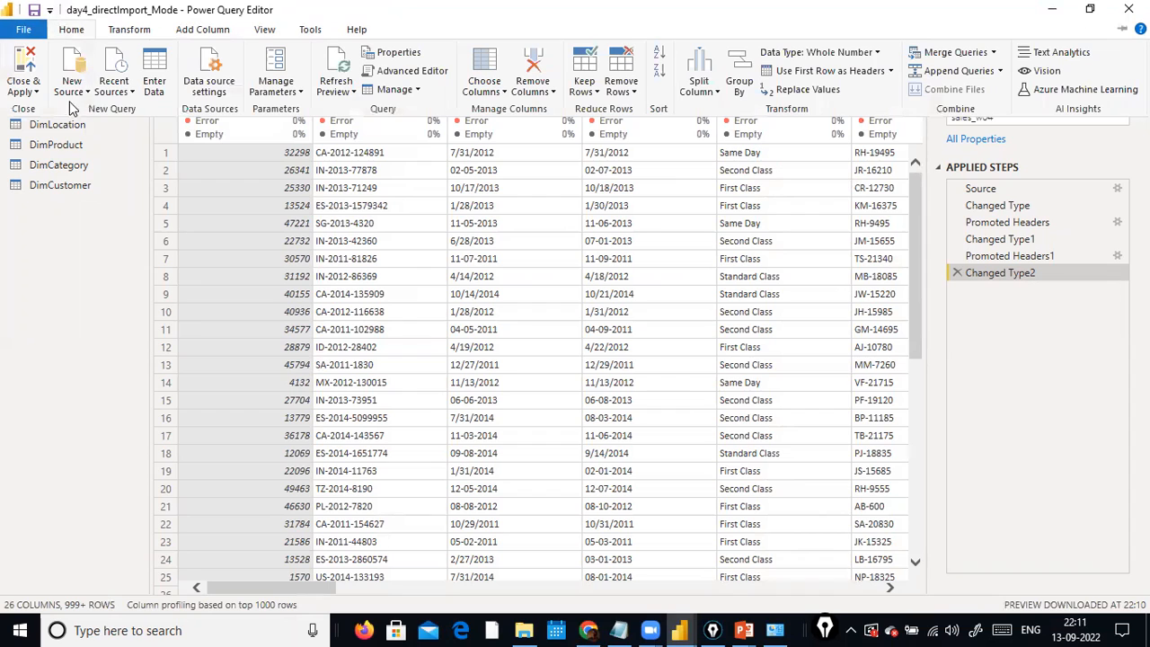
Connect to the Excel workbook expenses.xls in the dat1 folder as a new data source.
click(75, 89)
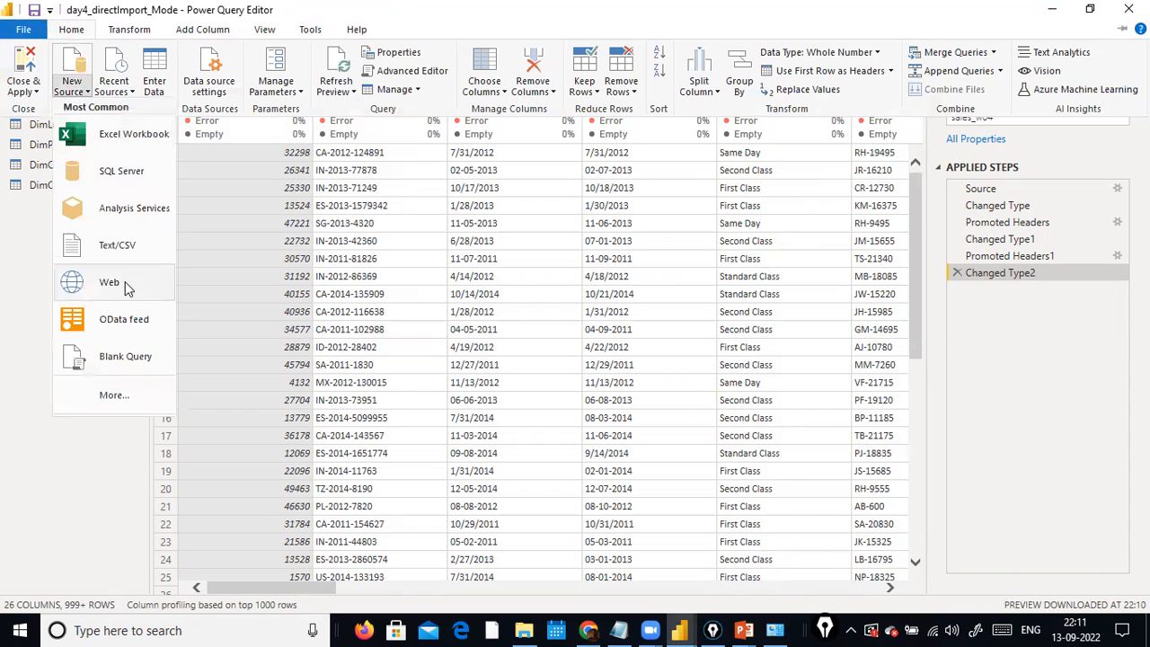
click(134, 137)
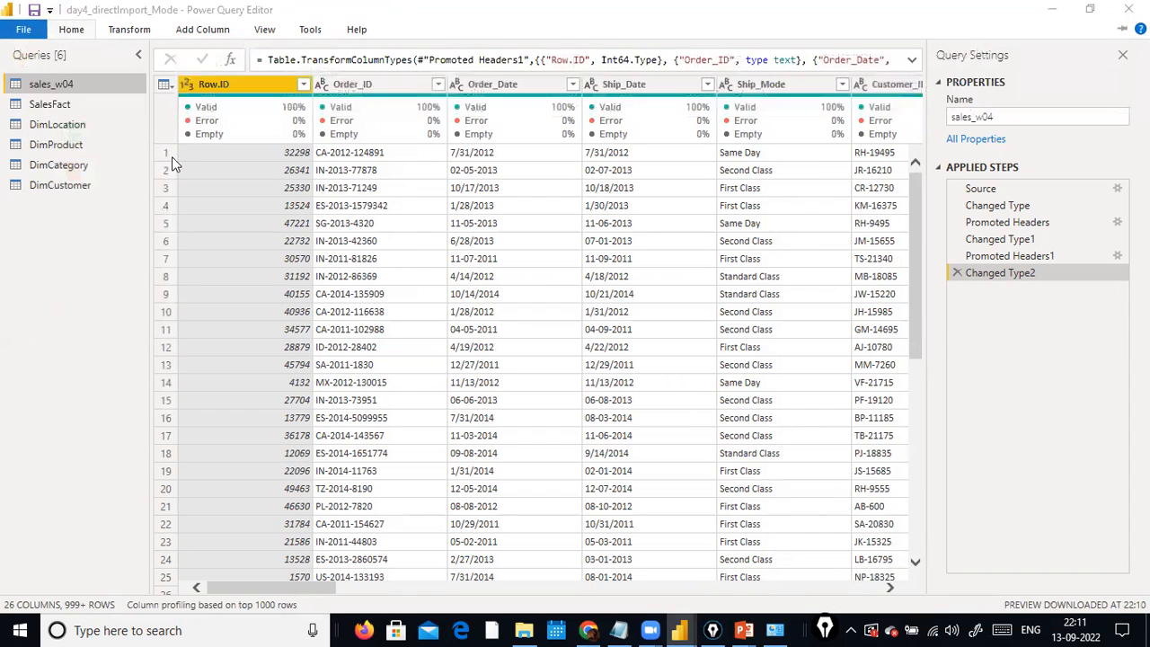
click(270, 196)
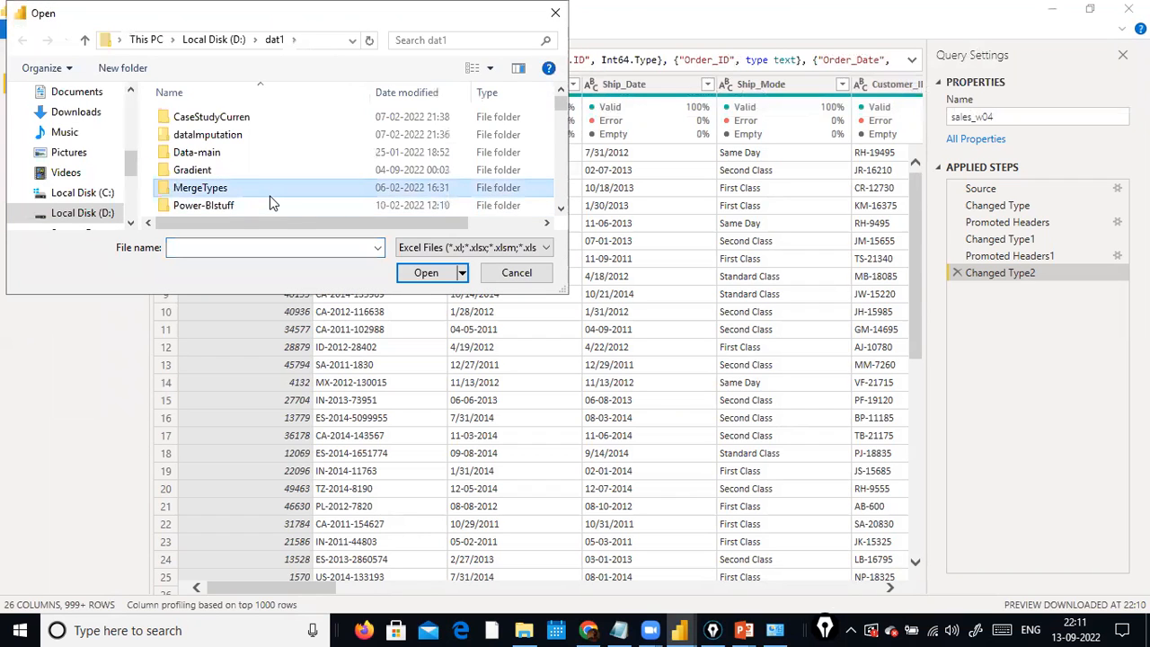
key(e)
key(Return)
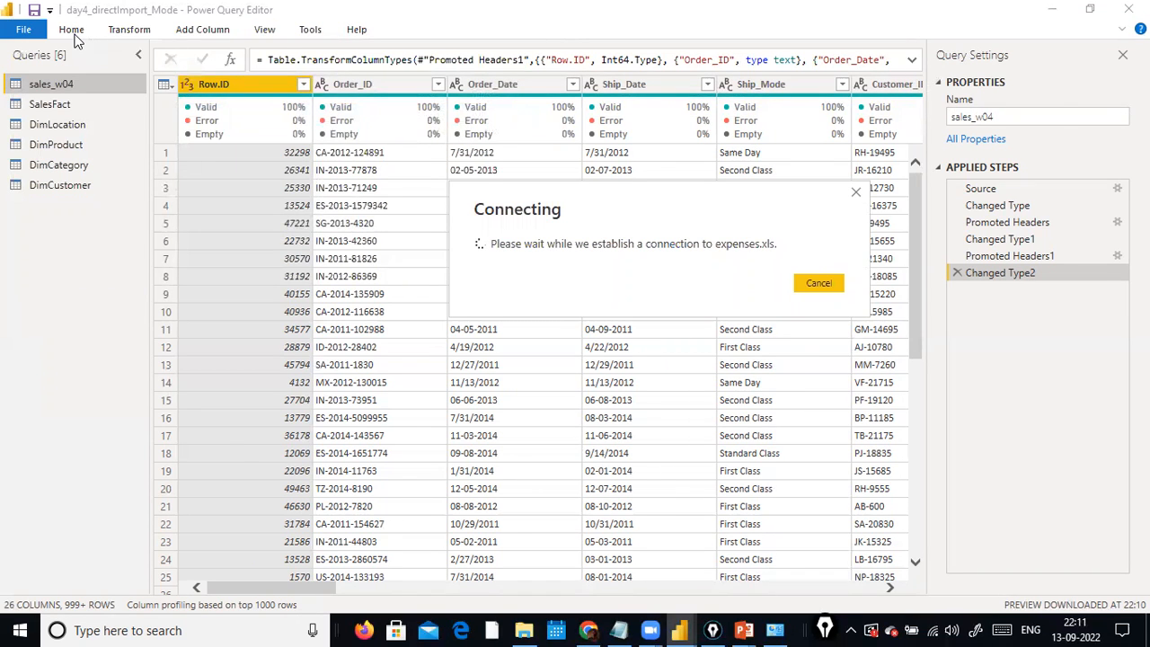
key(alt+Tab)
key(alt+Tab)
click(158, 111)
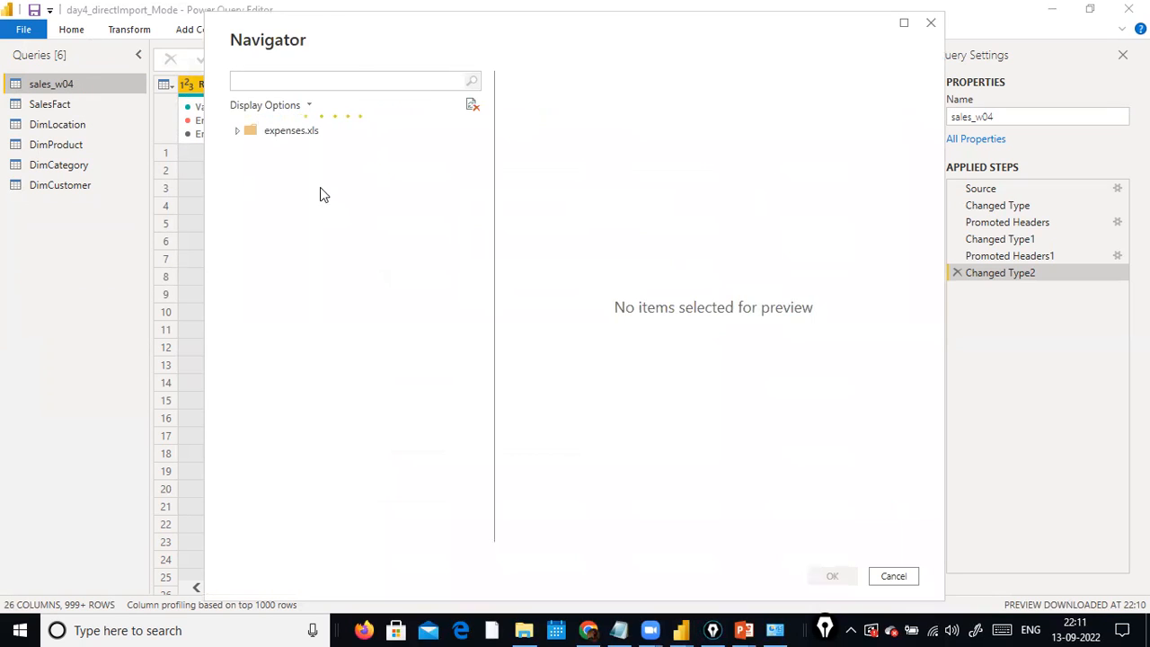
Load the Expenses table from the workbook as a new query and refresh its preview.
click(256, 152)
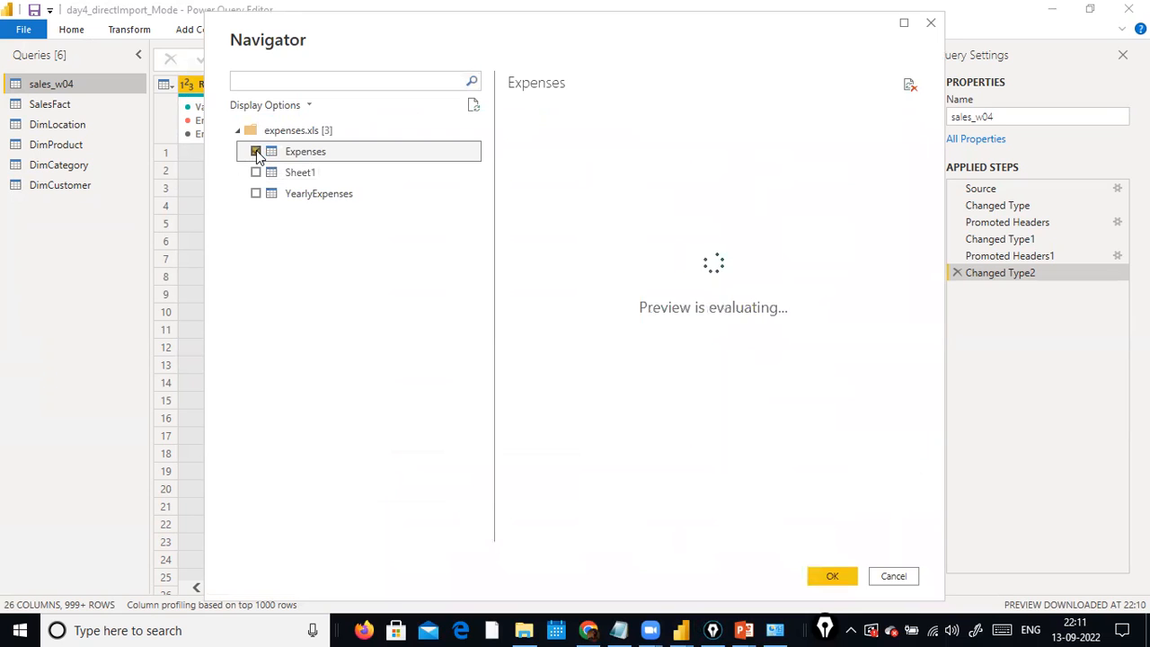
click(828, 569)
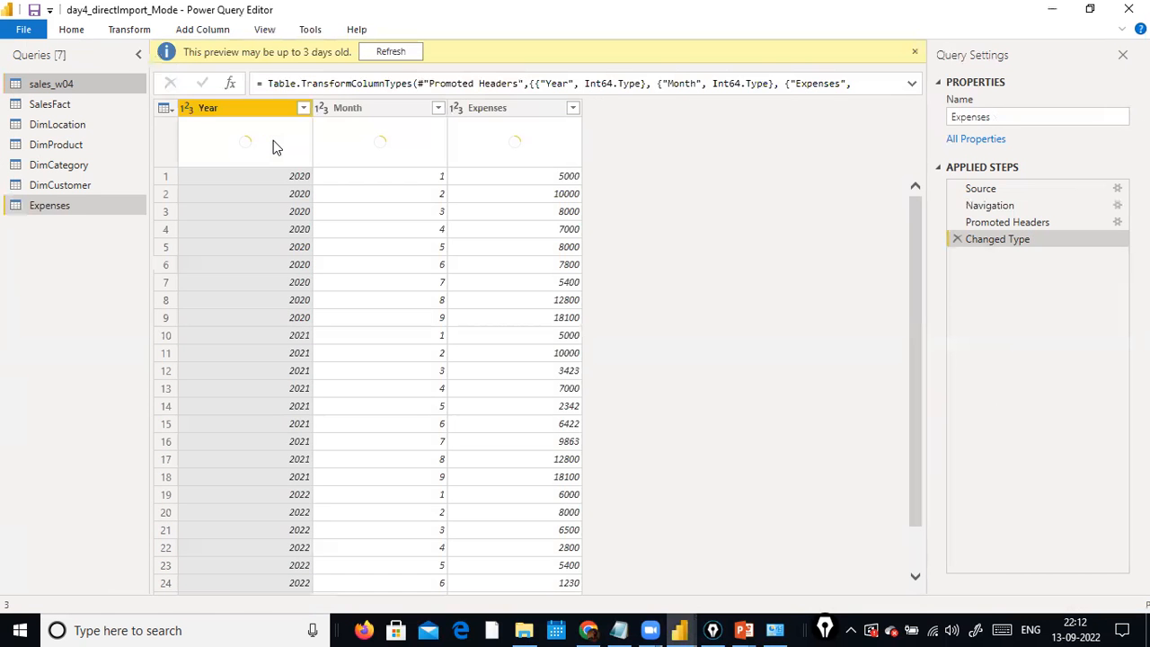
click(395, 51)
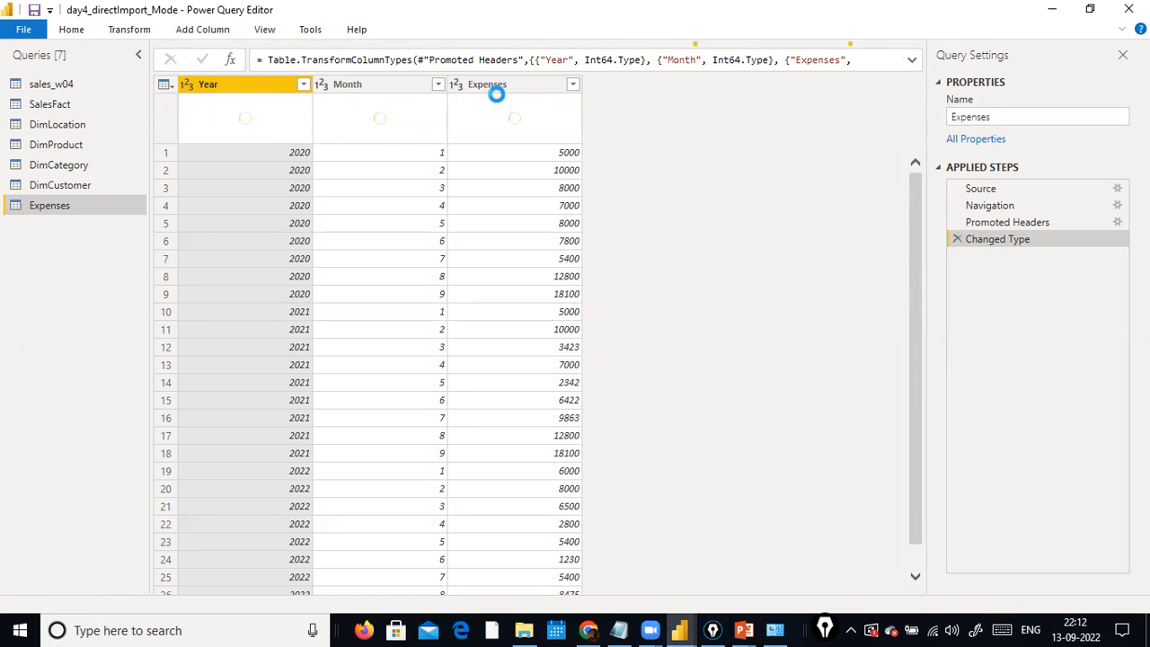
Disable loading for the DimLocation and DimProduct queries despite the data loss warning, and reselect the Expenses query.
right_click(79, 131)
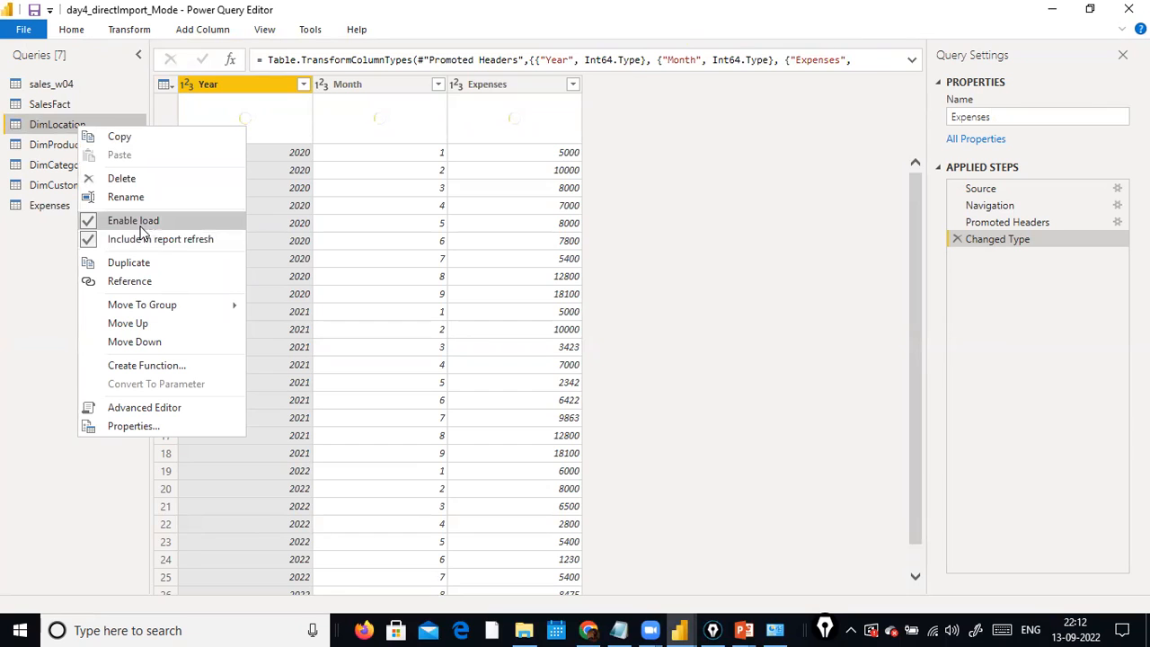
click(102, 221)
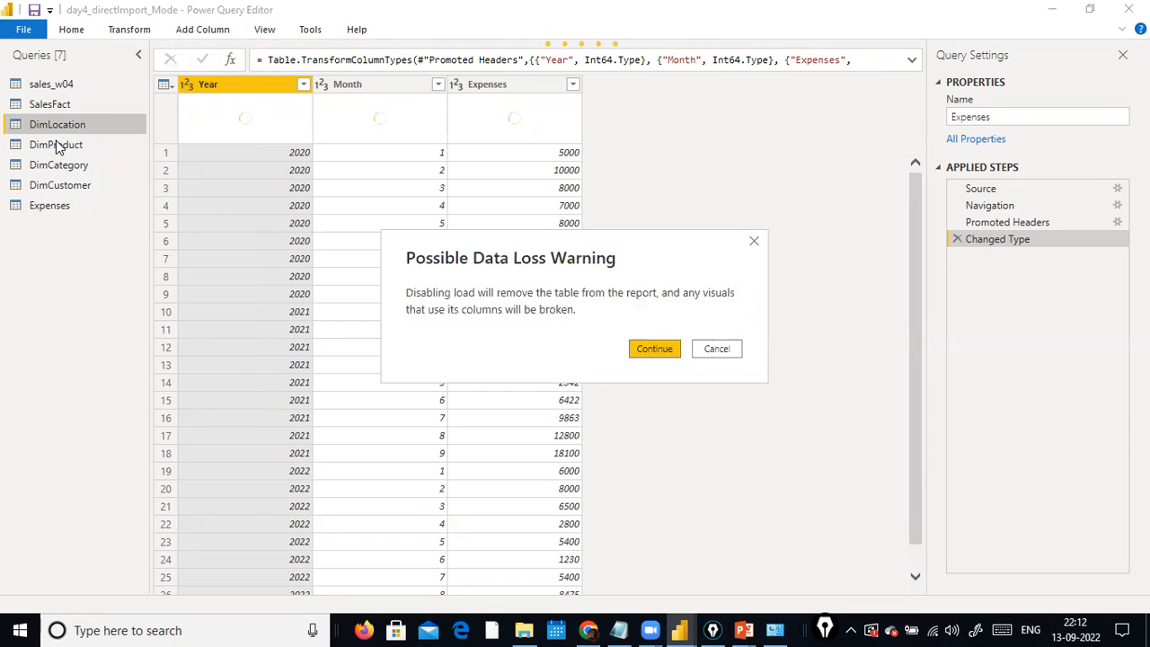
click(662, 351)
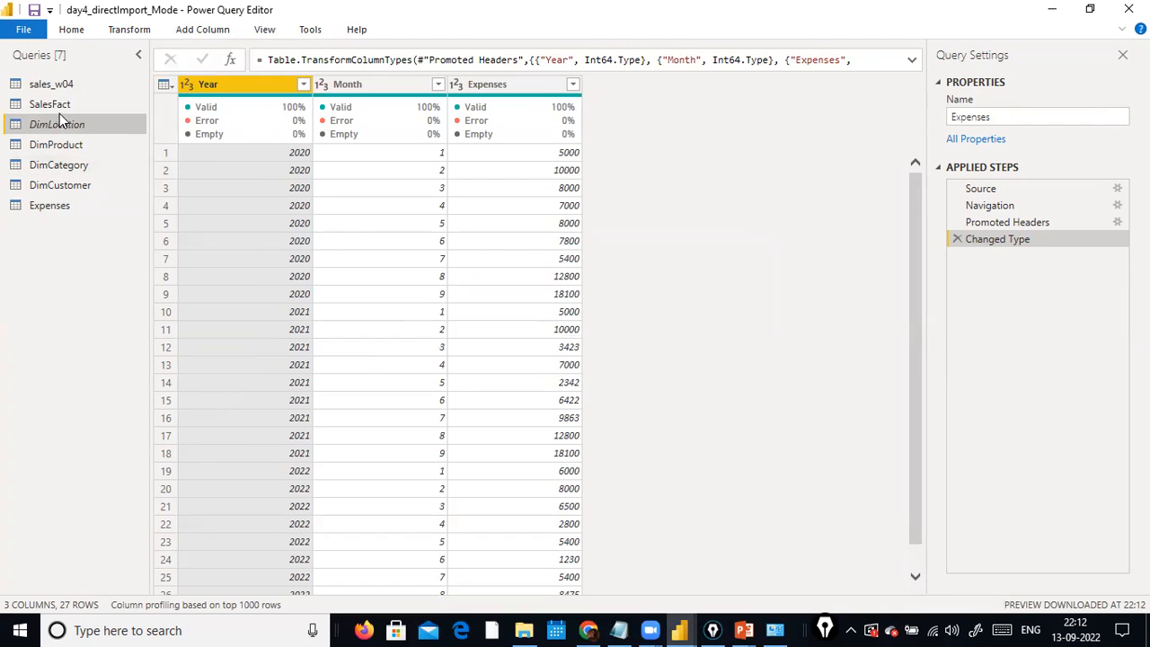
right_click(57, 145)
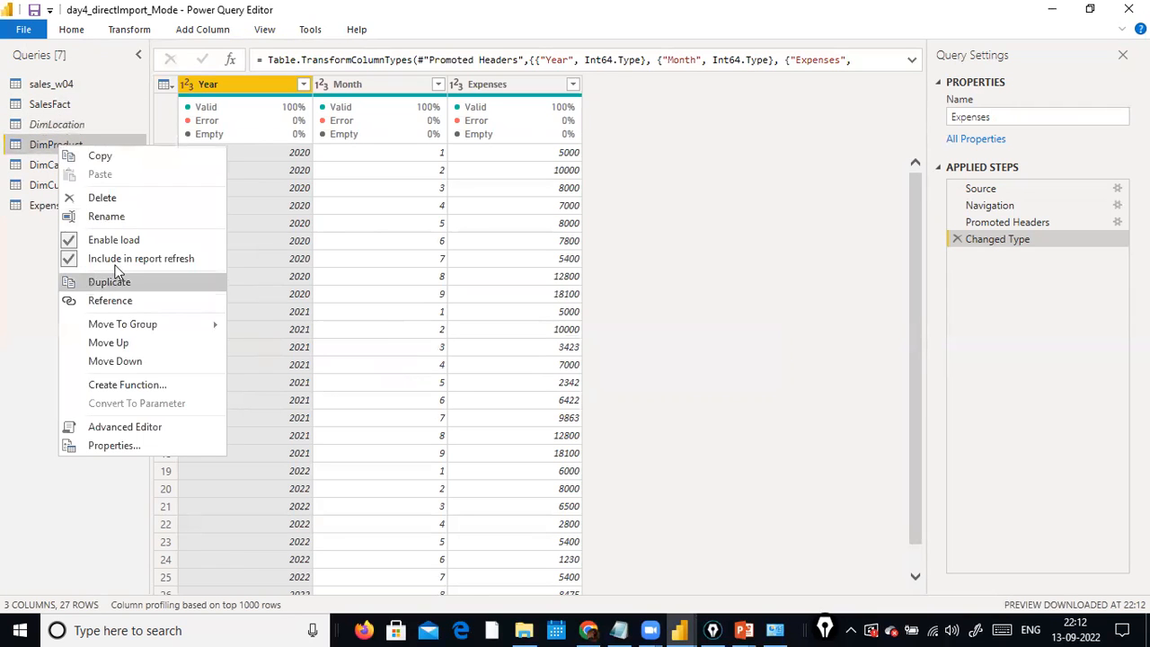
click(70, 240)
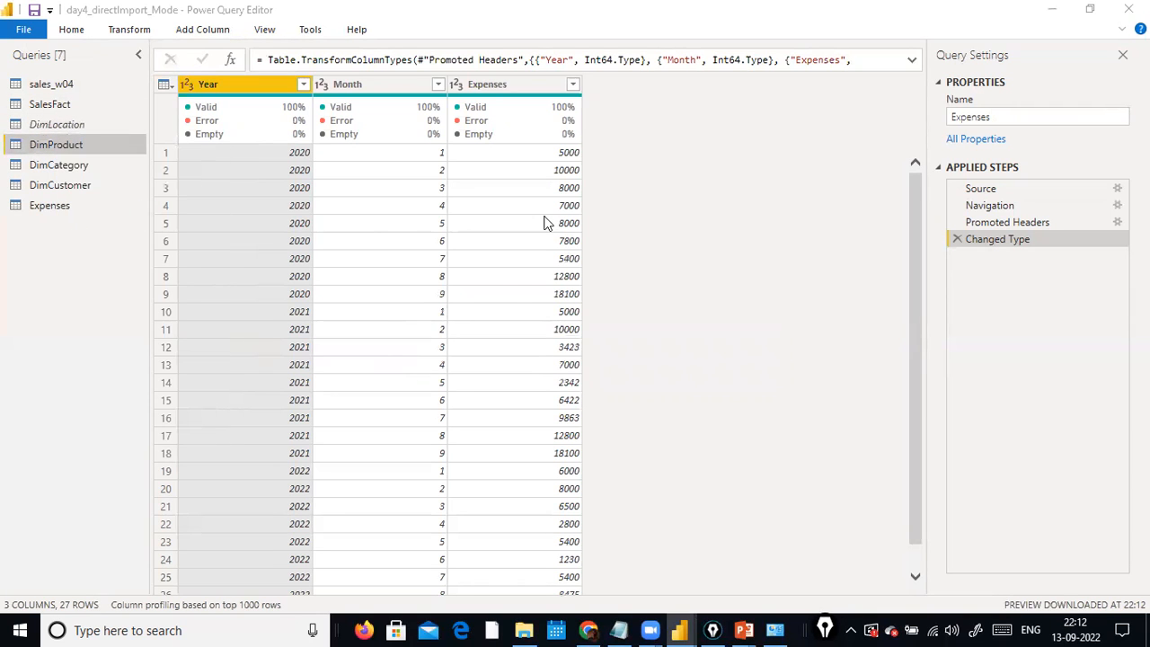
click(656, 348)
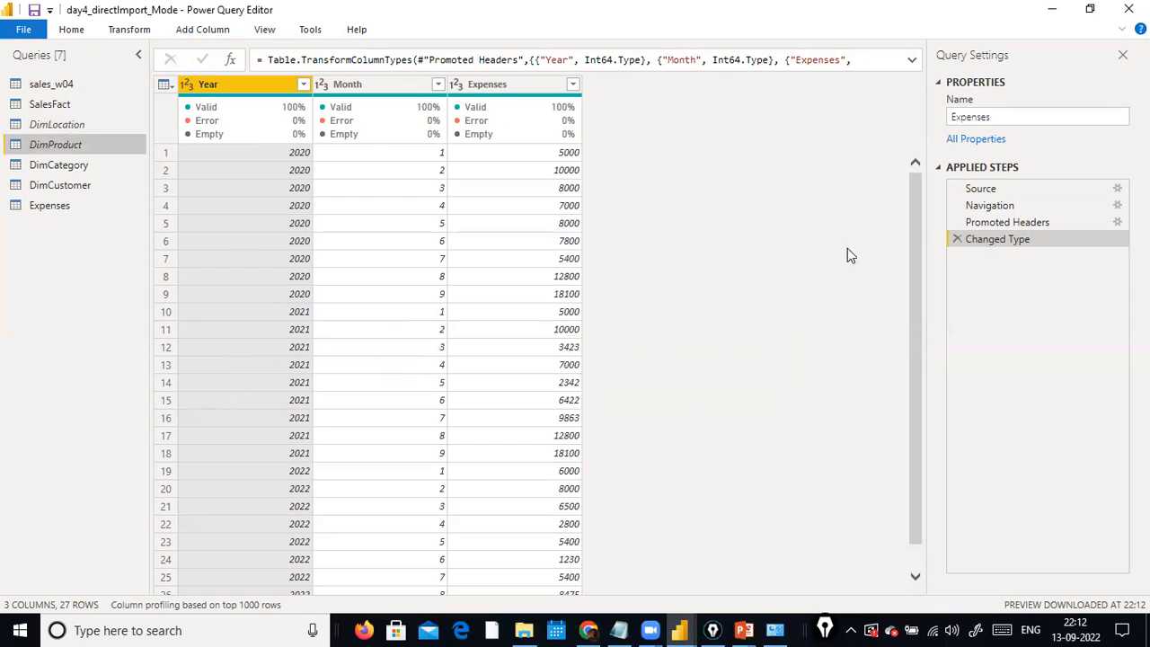
click(53, 205)
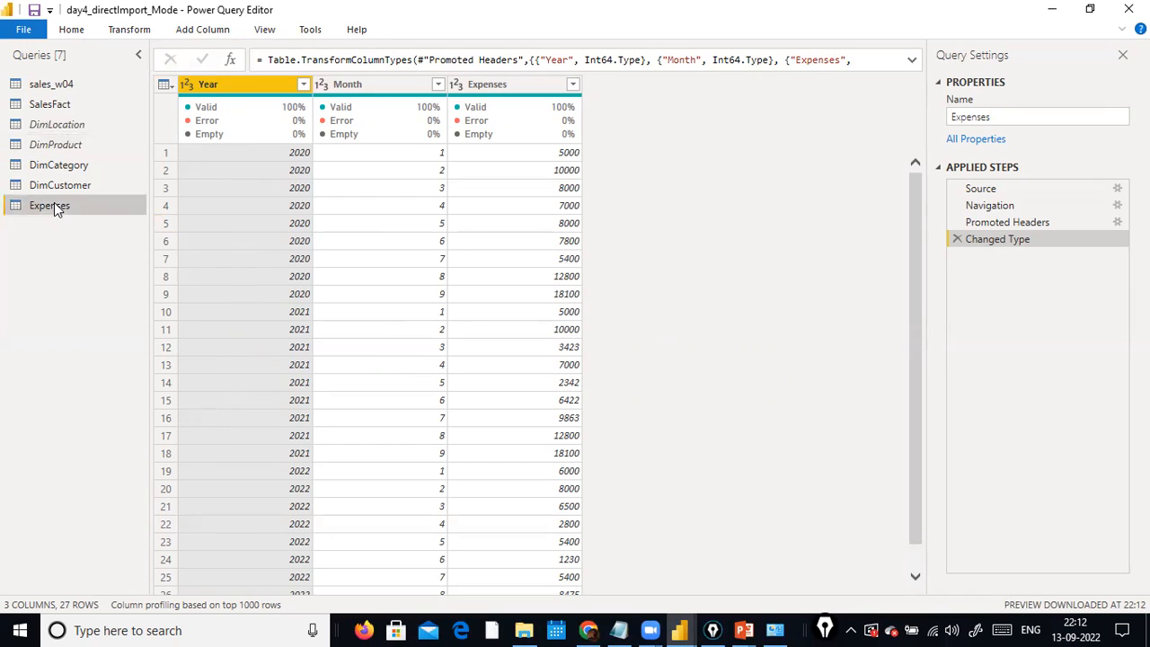
click(72, 30)
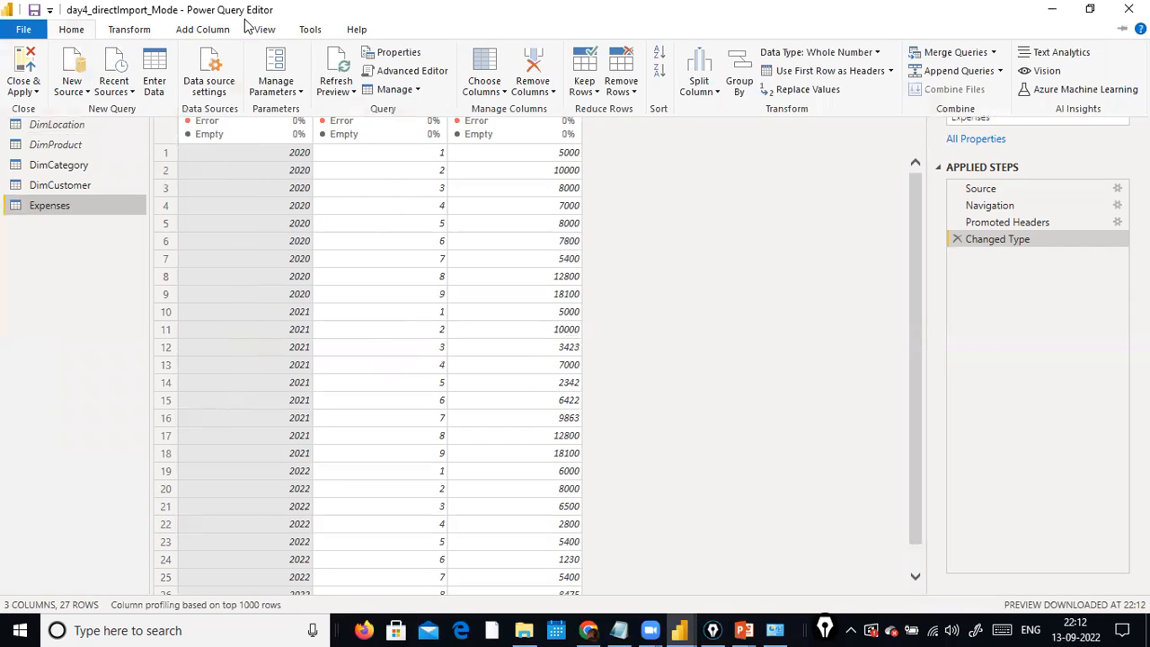
click(80, 97)
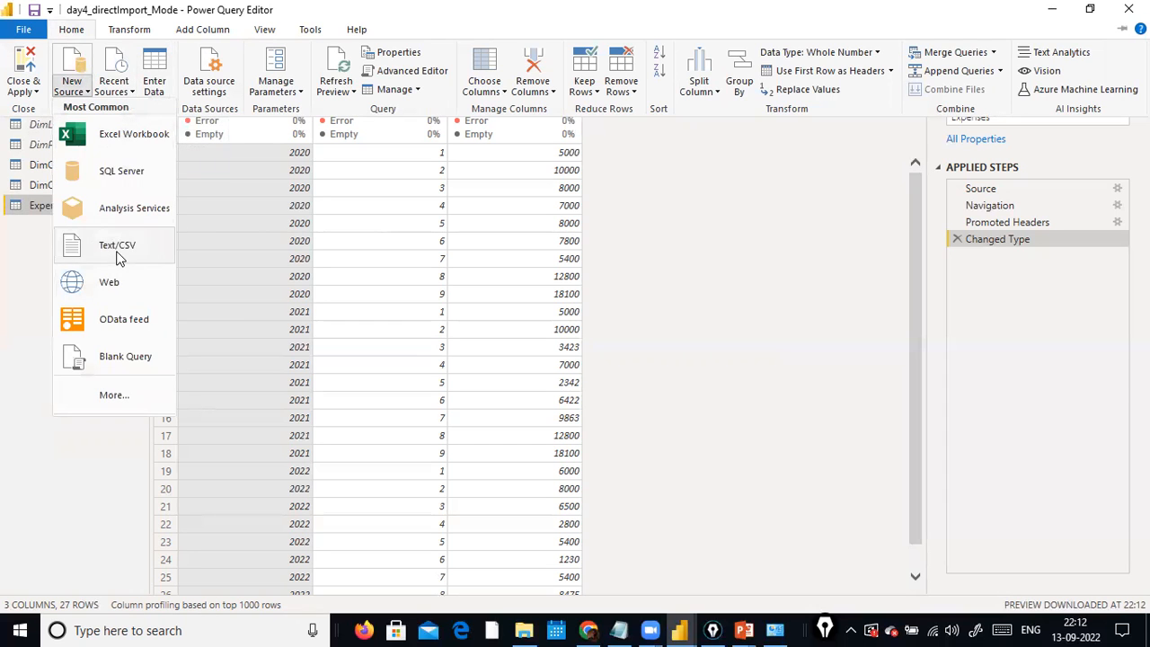
click(759, 228)
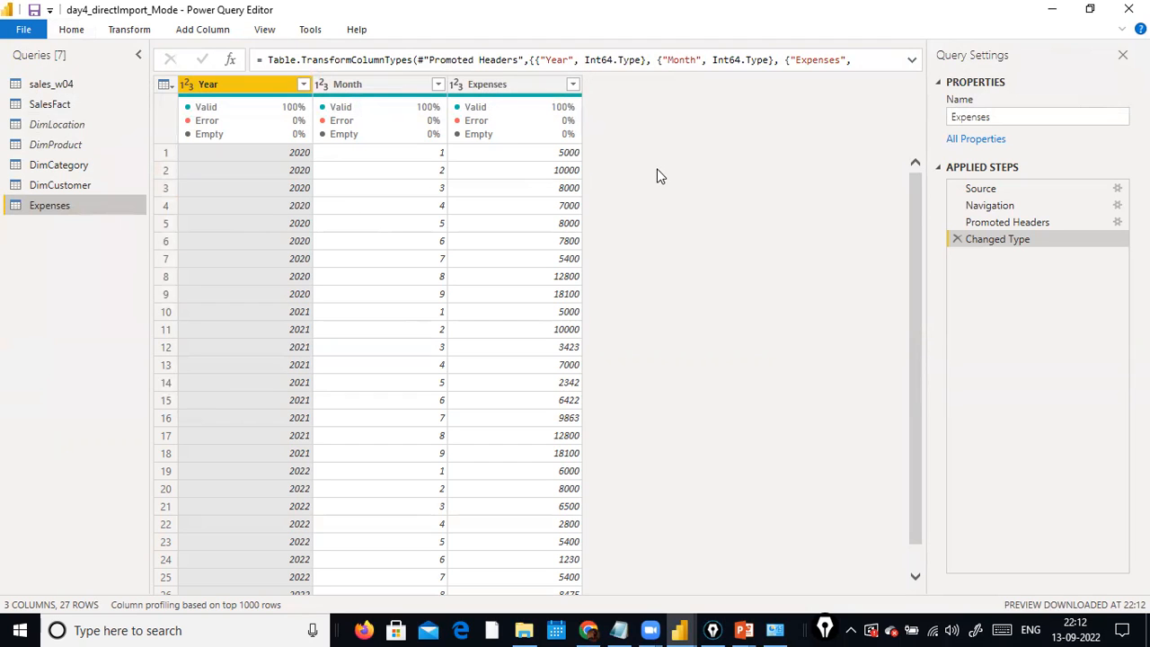
Transpose the Expenses table, compare it with the Changed Type step, and transpose the table a second time.
click(128, 32)
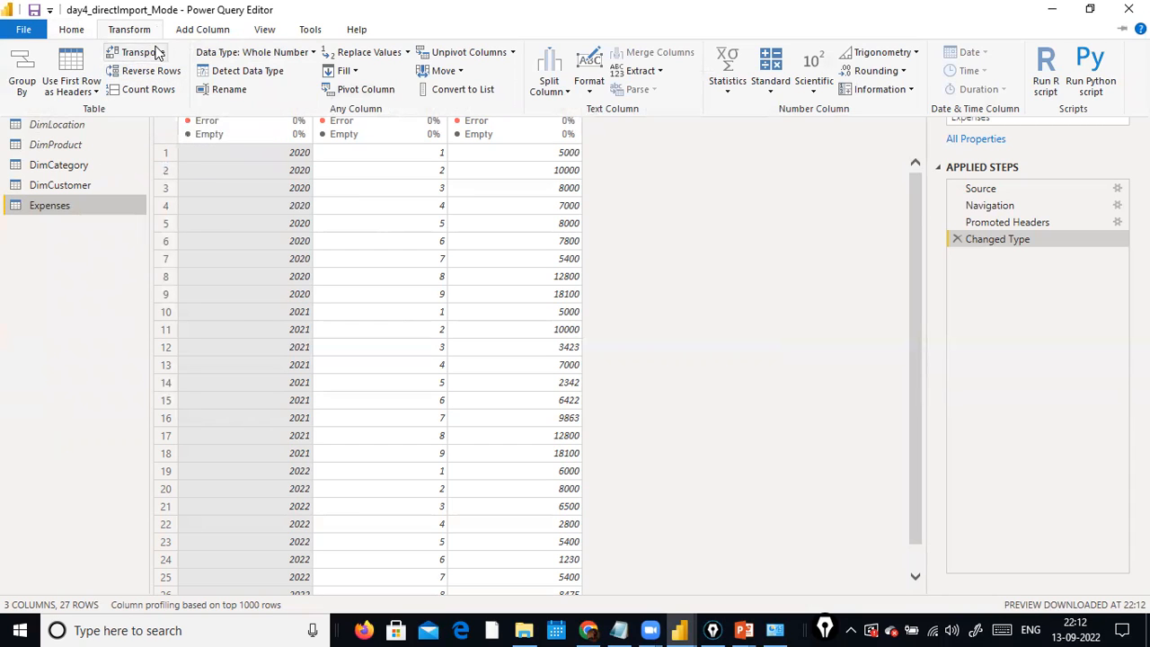
click(136, 52)
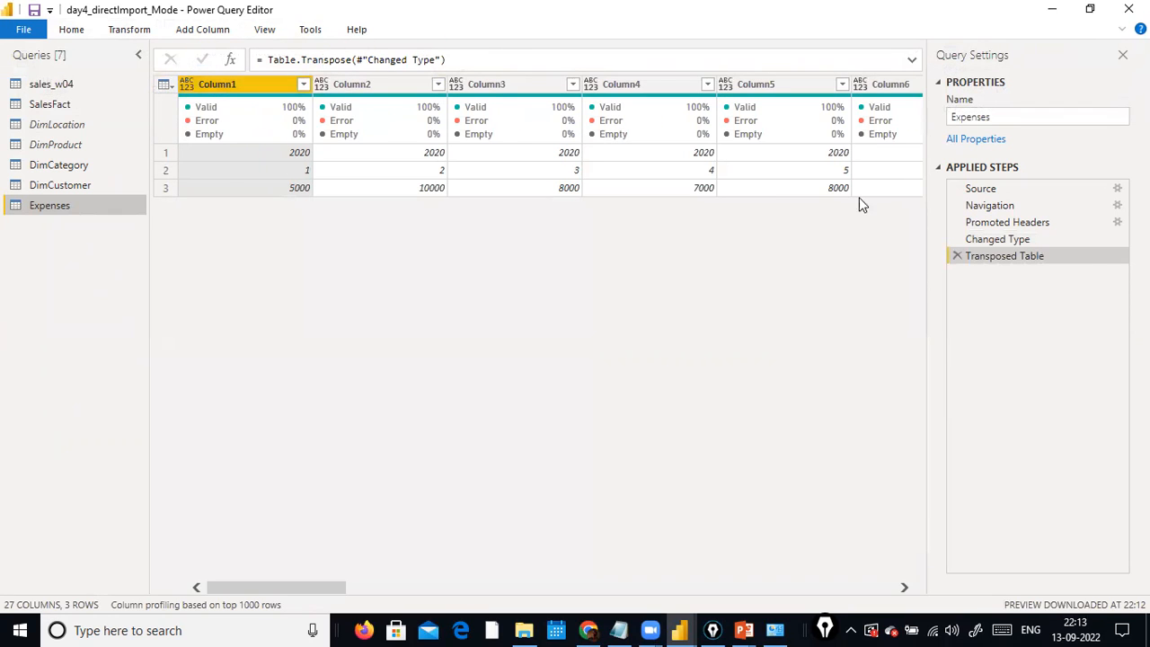
click(1003, 244)
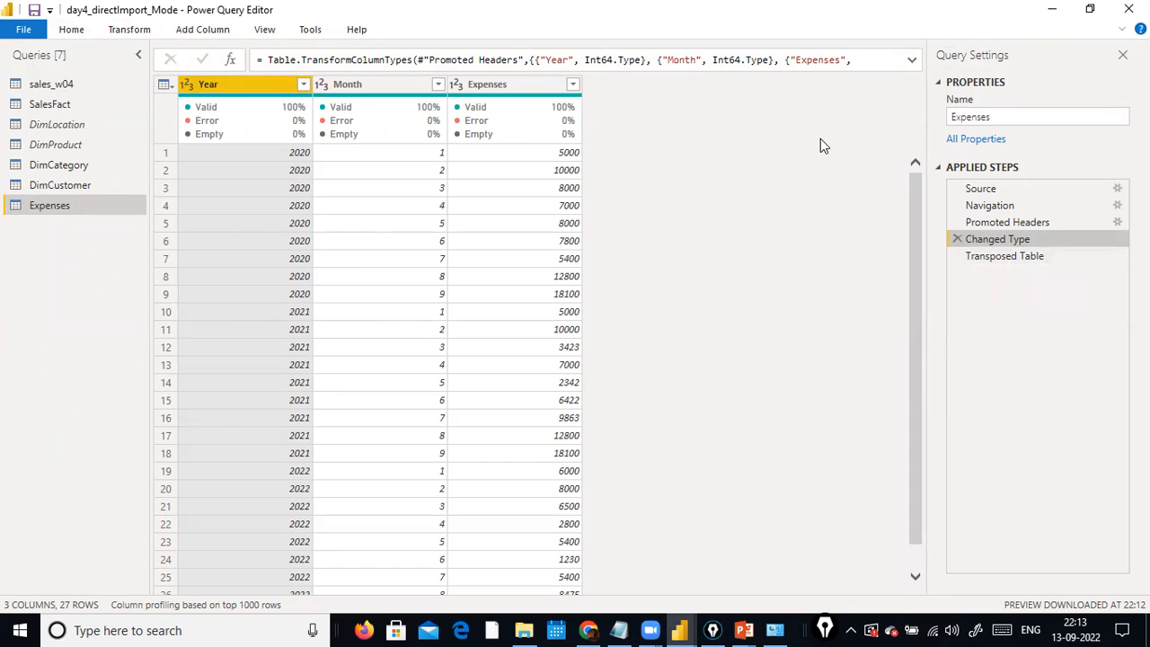
click(1005, 256)
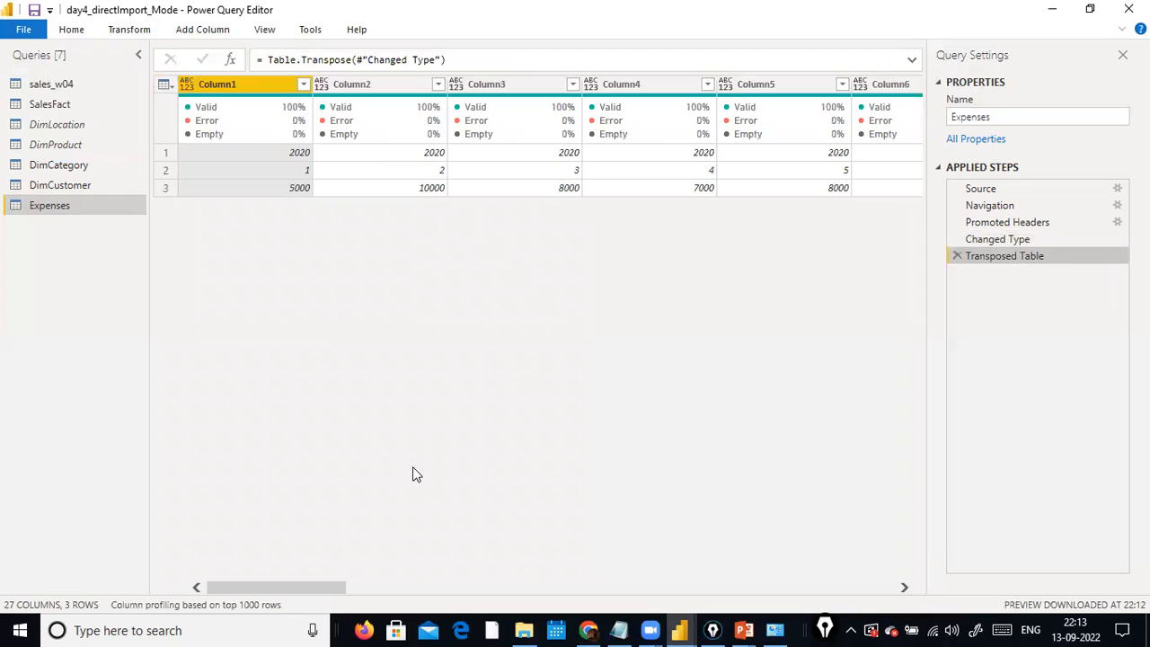
click(129, 30)
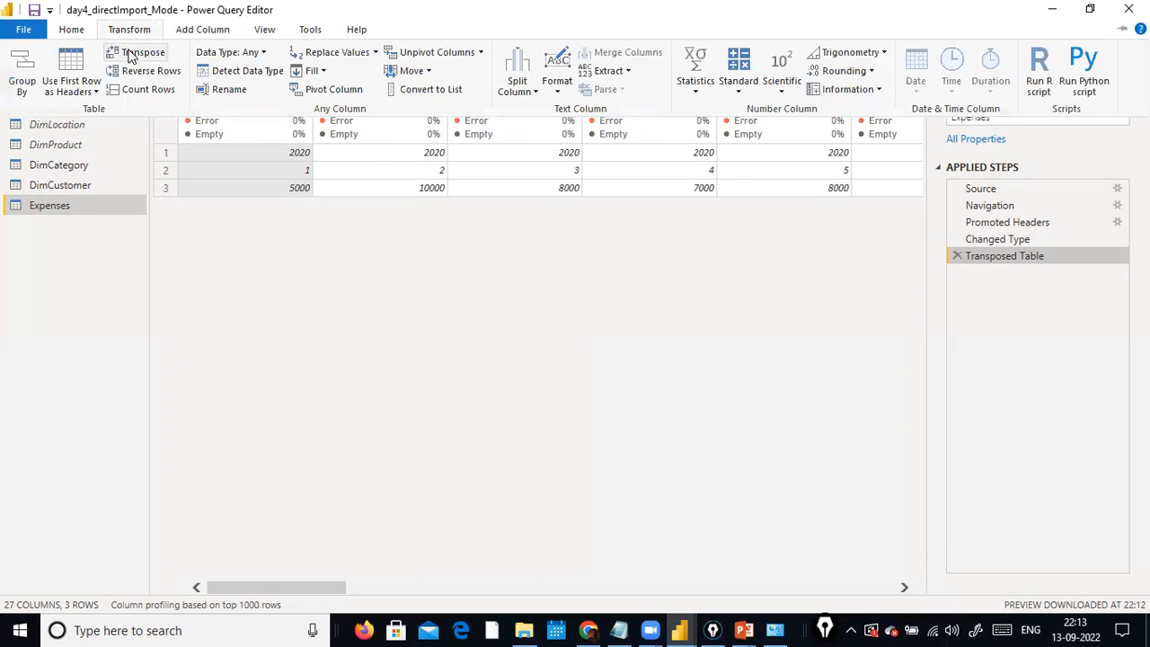
click(130, 56)
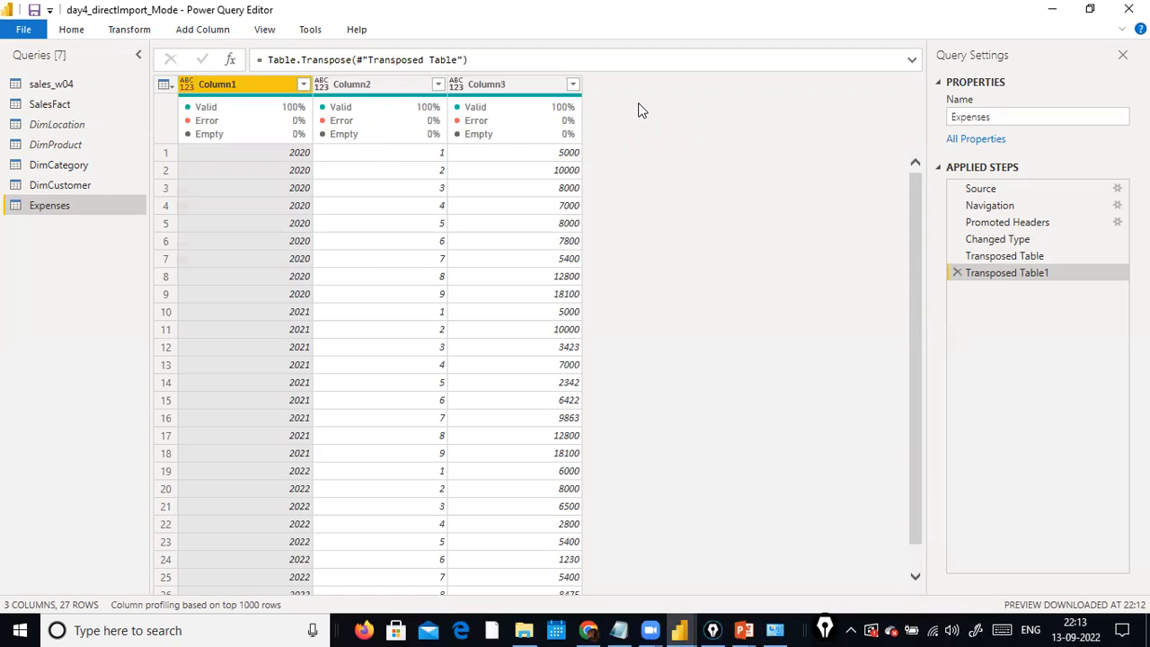
click(133, 34)
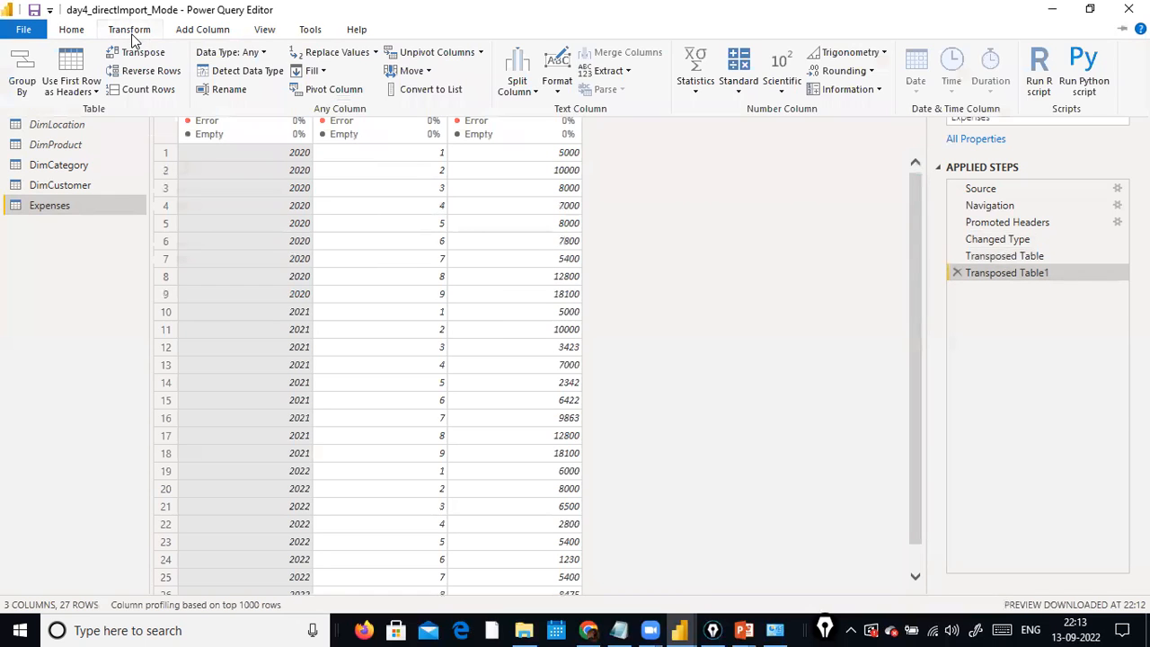
click(652, 165)
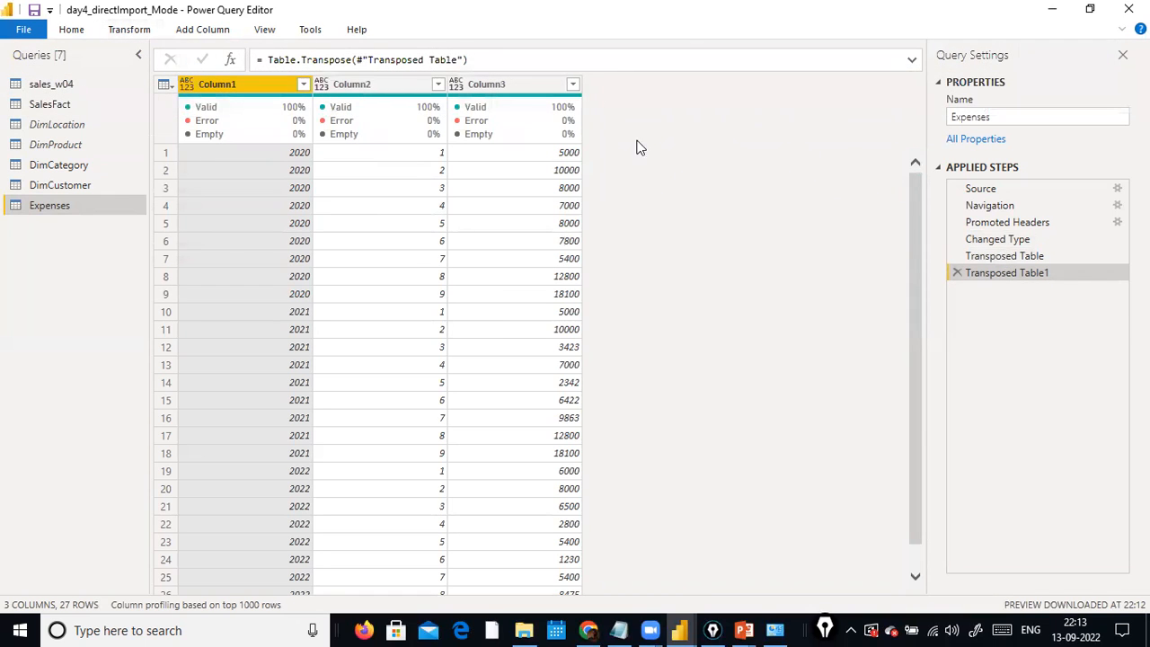
click(154, 34)
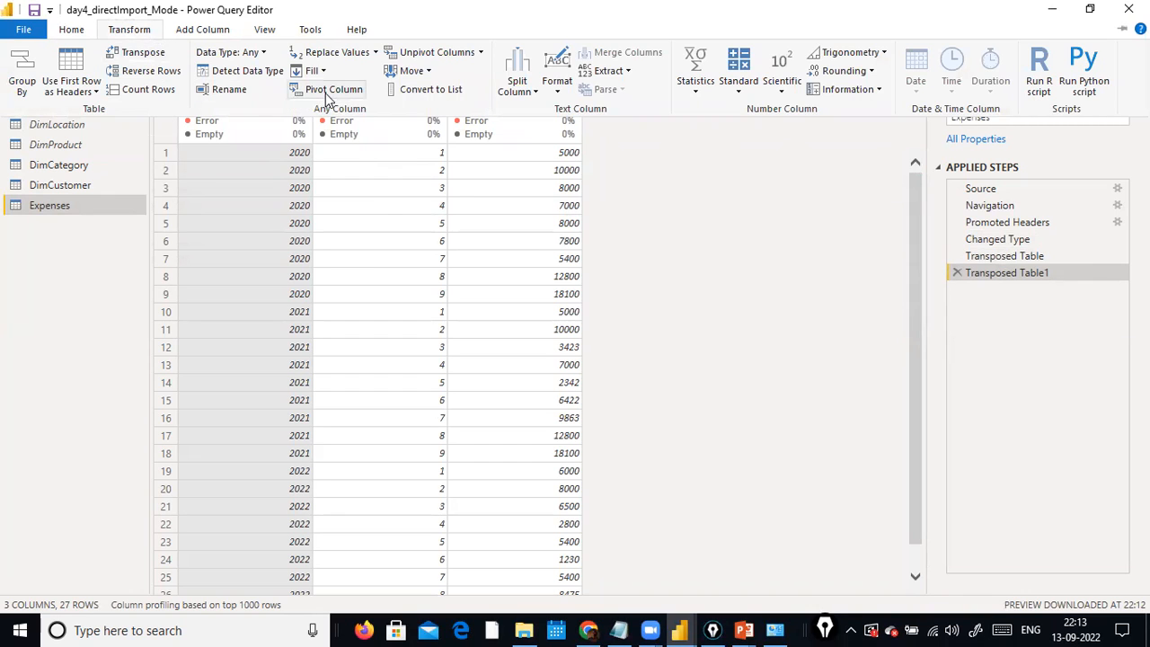
click(609, 153)
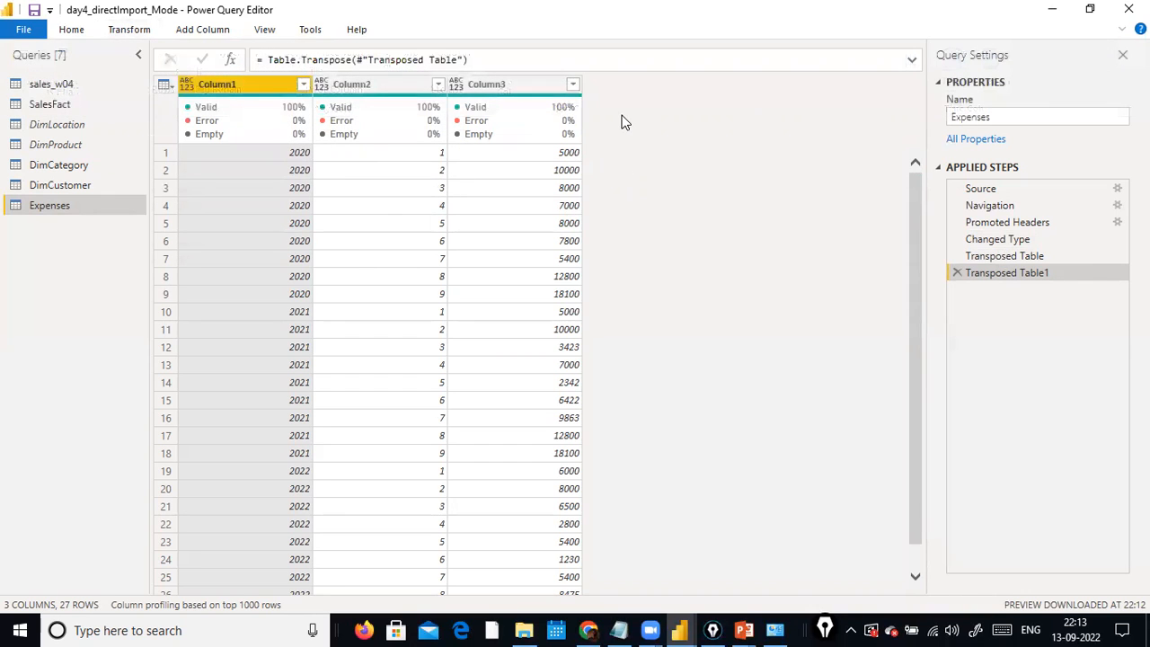
Delete both transpose steps from the Expenses query's applied steps.
click(957, 273)
click(956, 256)
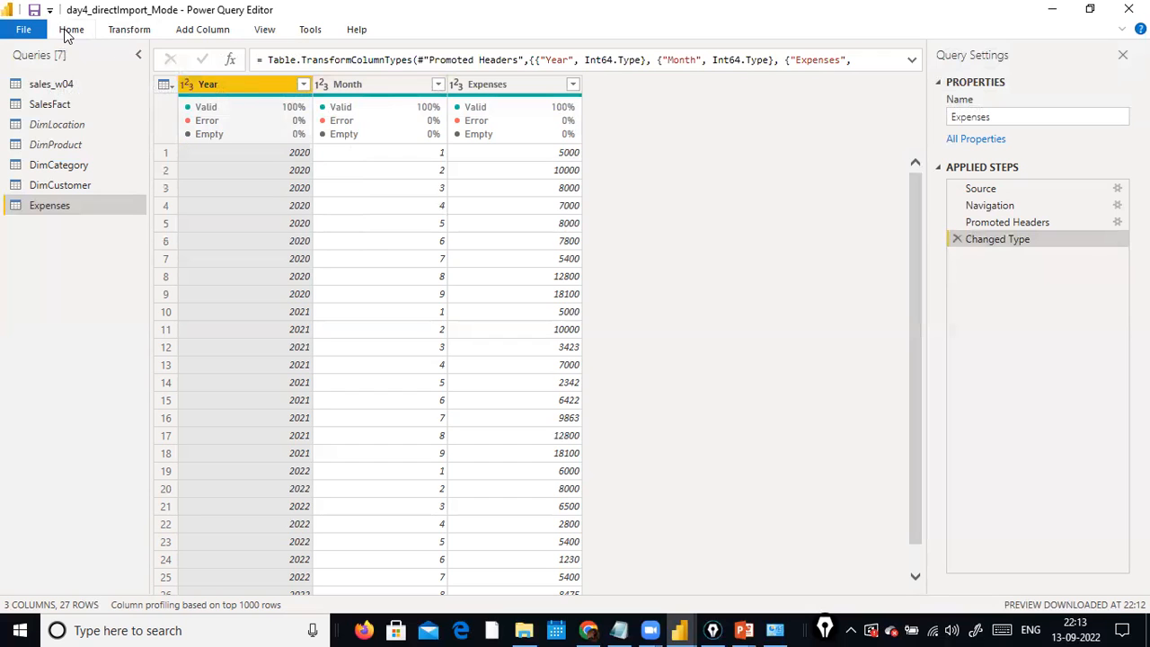
Pivot the Year column of the Expenses query, using Expenses as the values column.
click(128, 29)
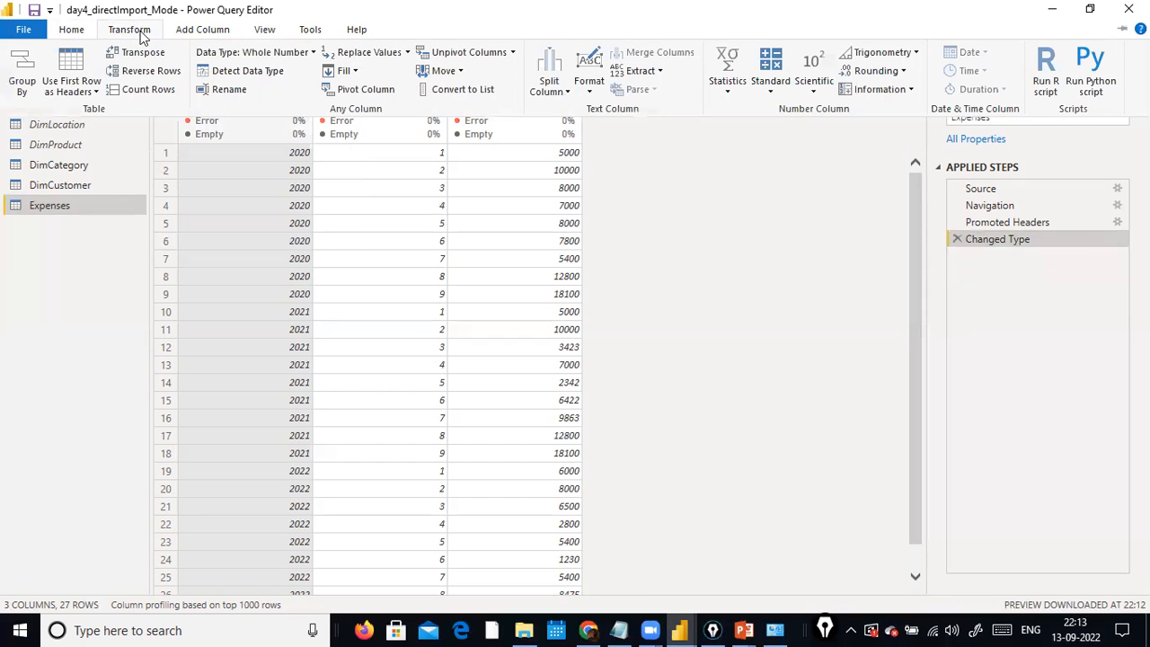
click(355, 90)
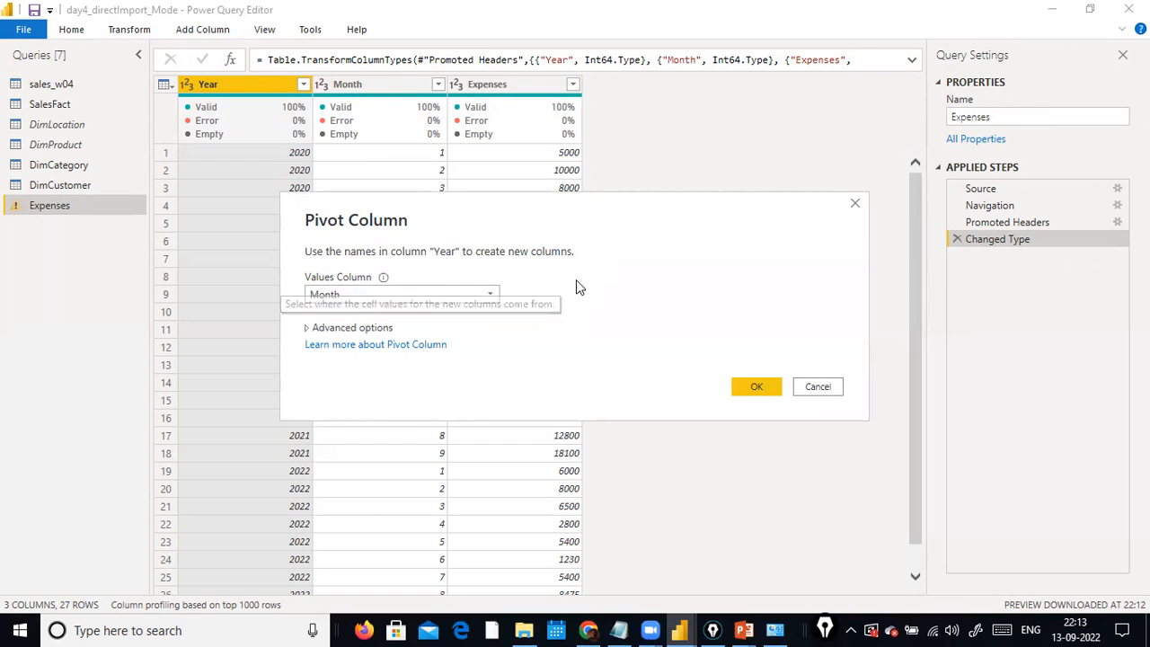
click(483, 297)
click(397, 329)
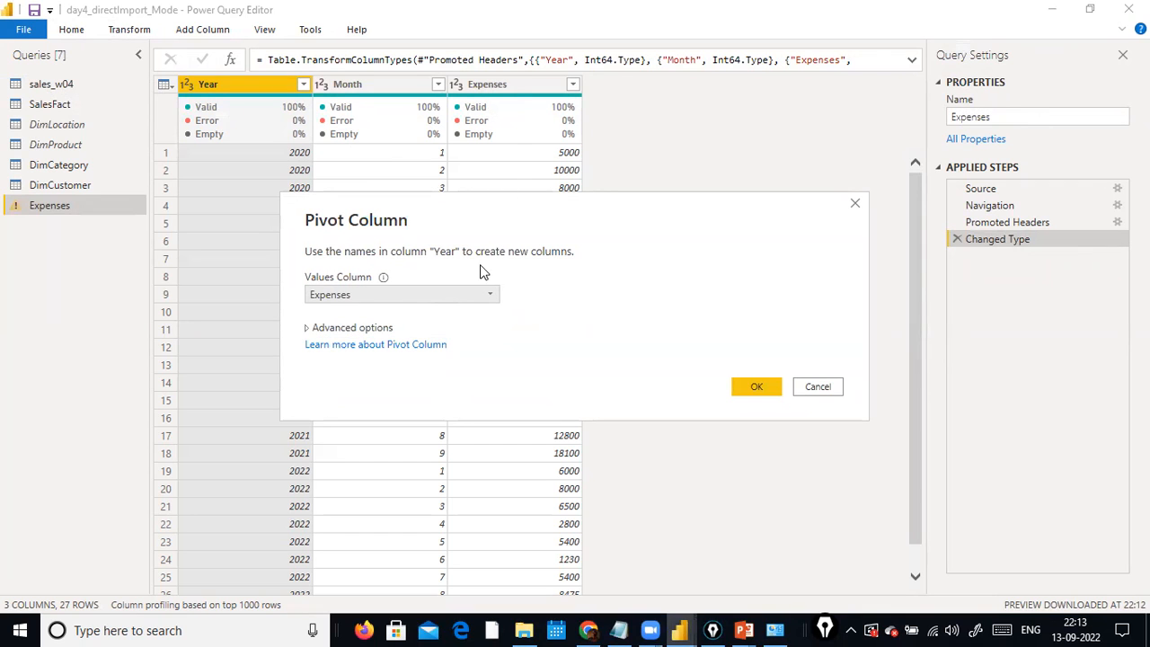
click(352, 329)
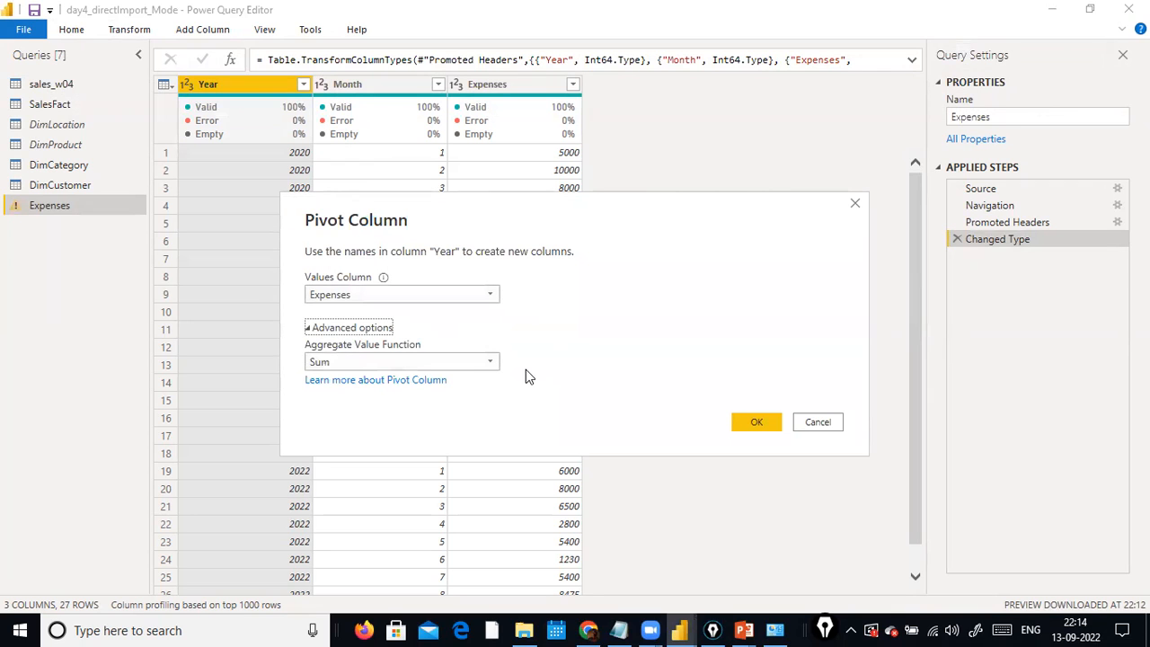
click(376, 328)
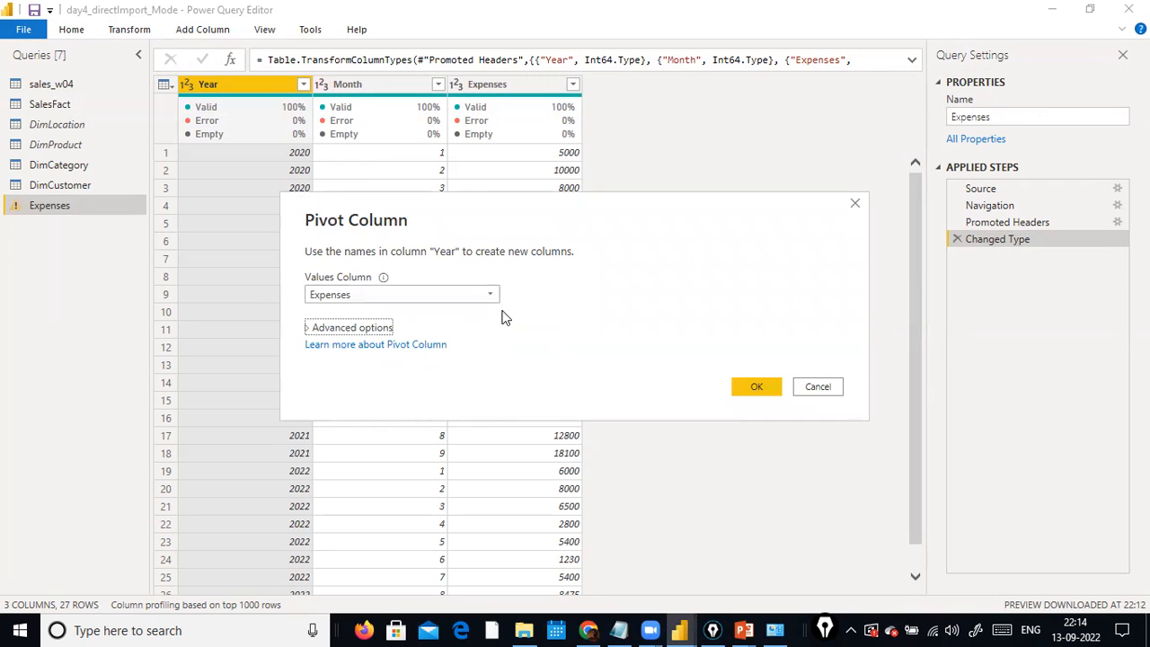
click(754, 387)
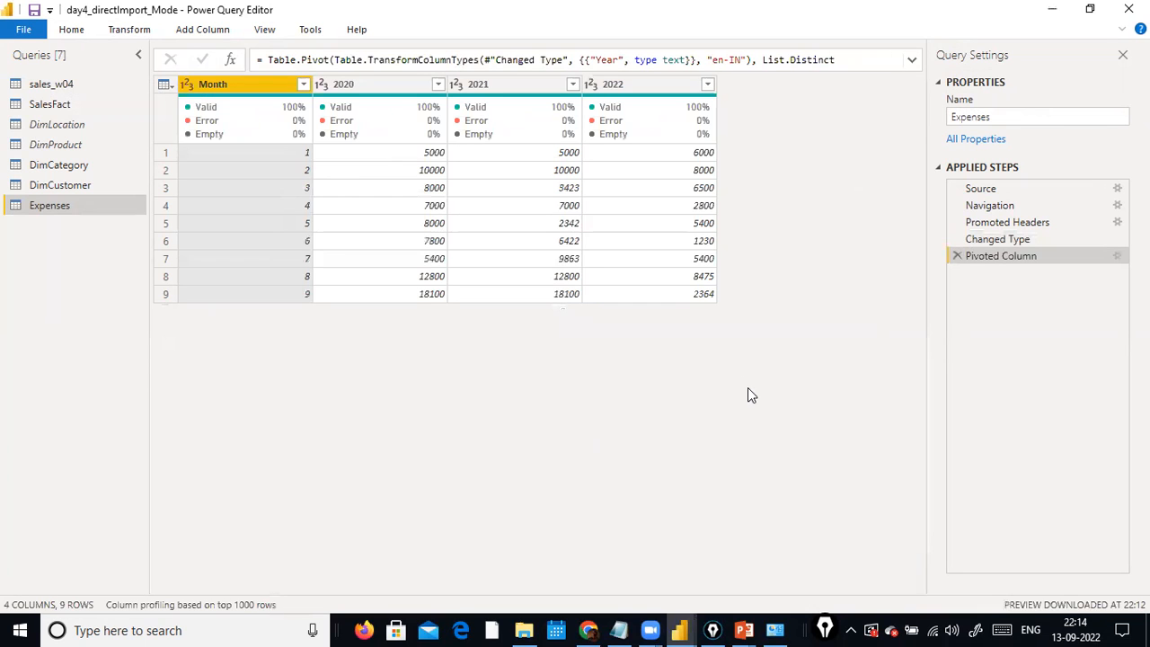
Compare the Changed Type and Pivoted Column steps of the Expenses query, and unpivot the Month column.
click(986, 243)
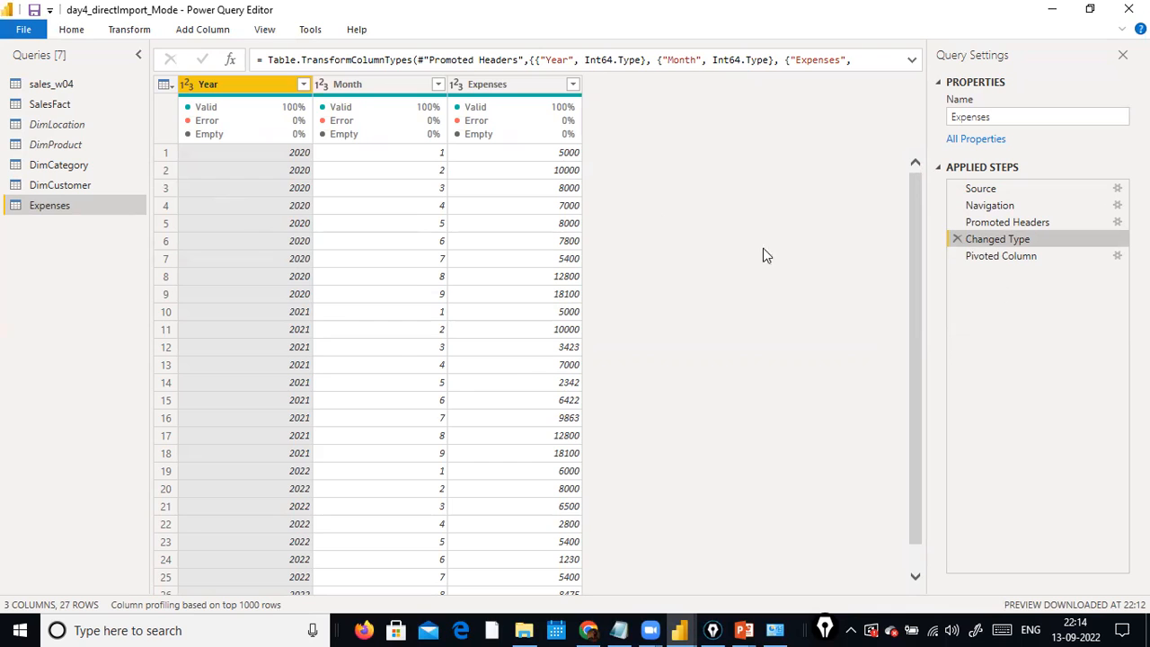
click(1026, 257)
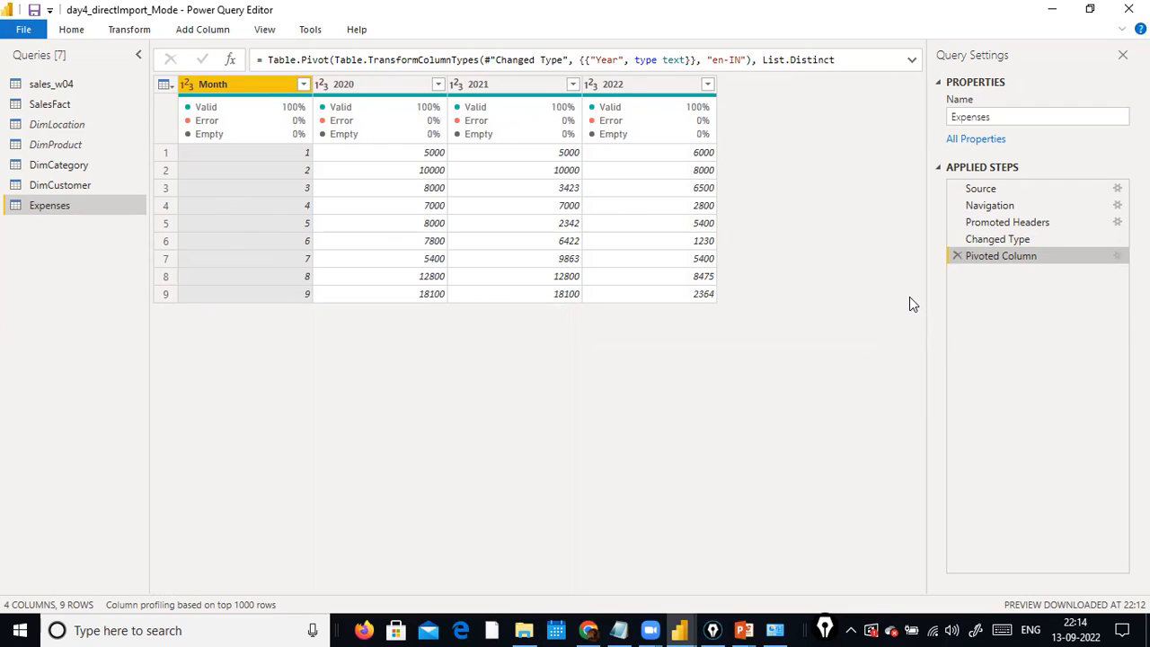
click(128, 29)
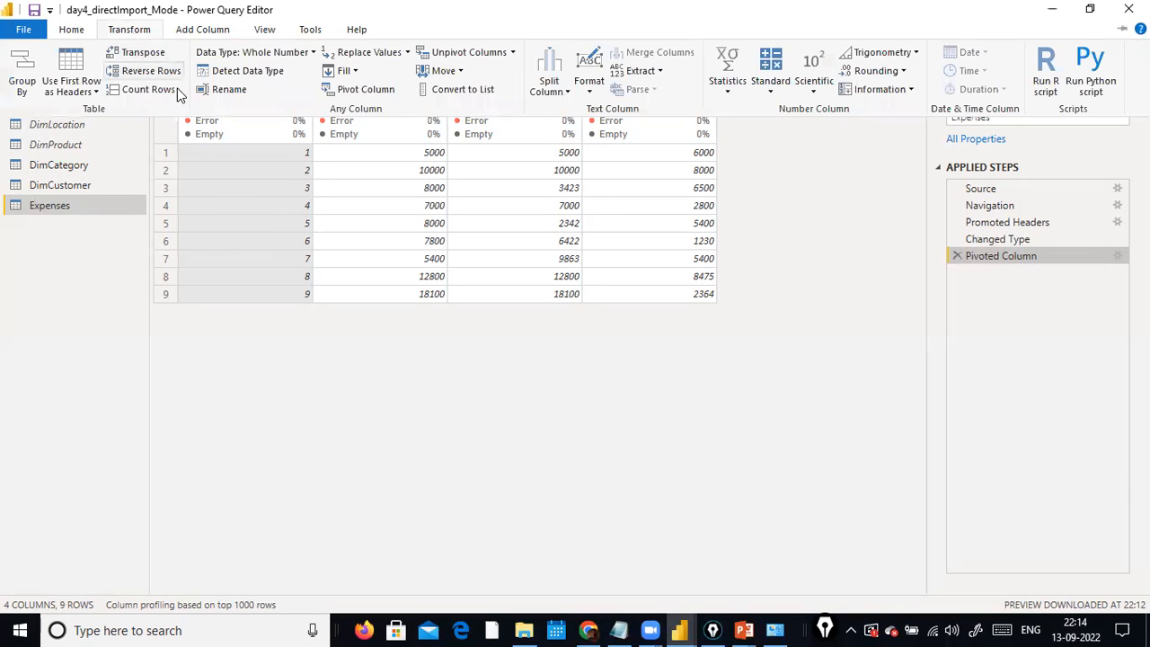
click(512, 52)
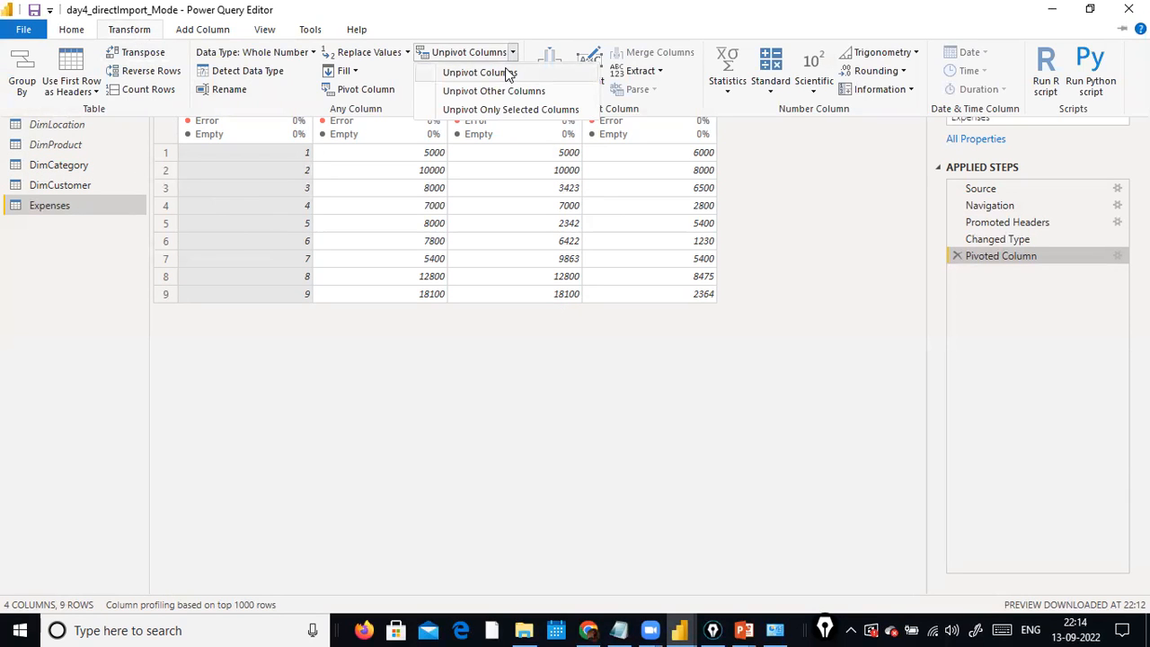
click(508, 72)
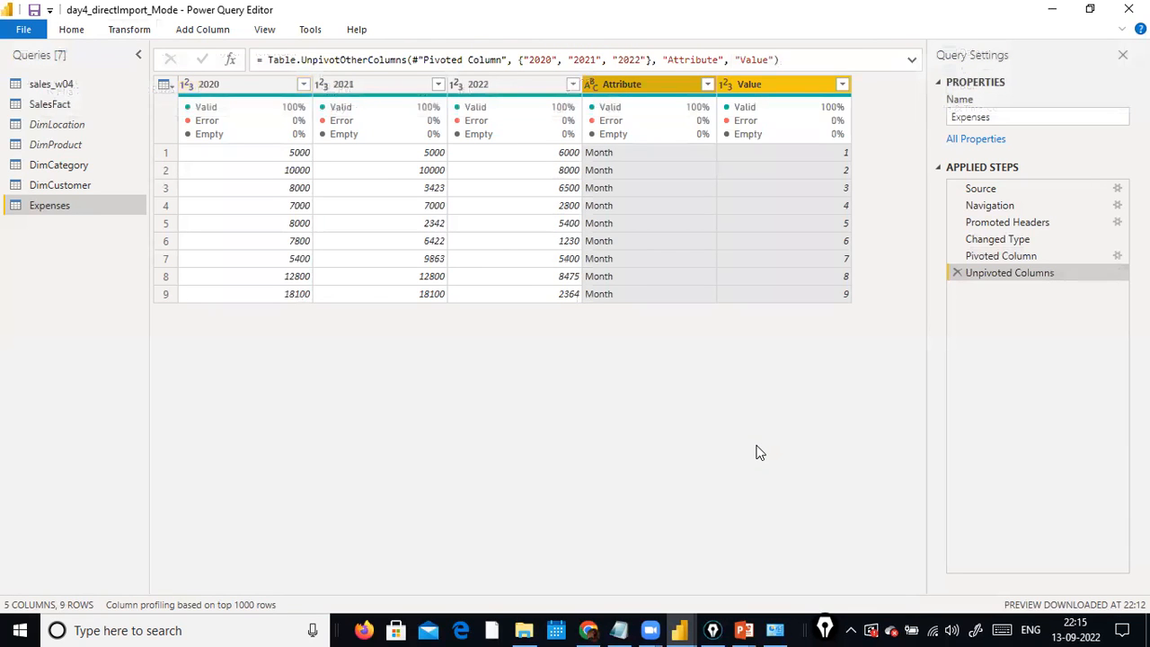
Compare the table before and after unpivoting Month, and delete the Unpivoted Columns step.
click(1000, 256)
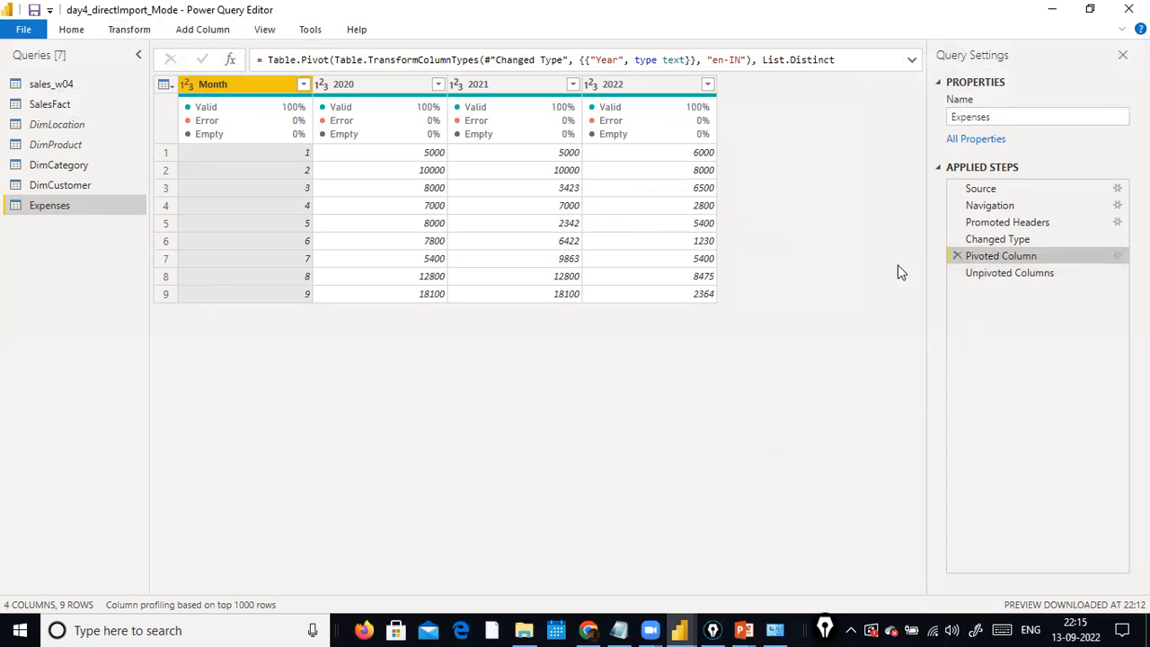
click(980, 272)
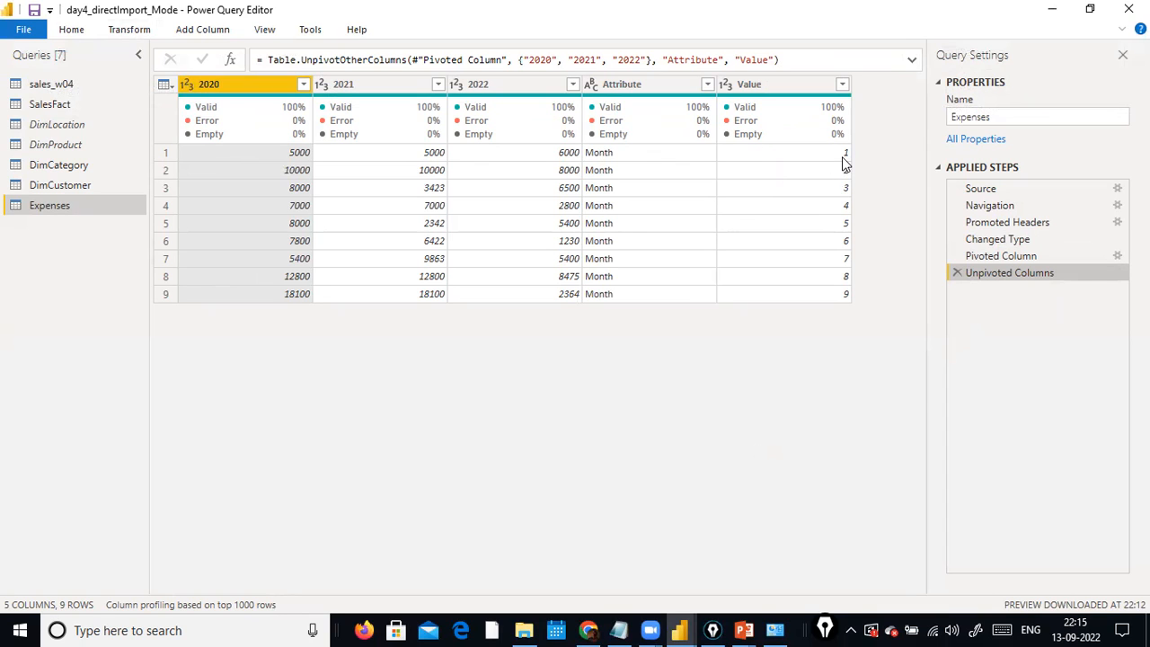
click(988, 255)
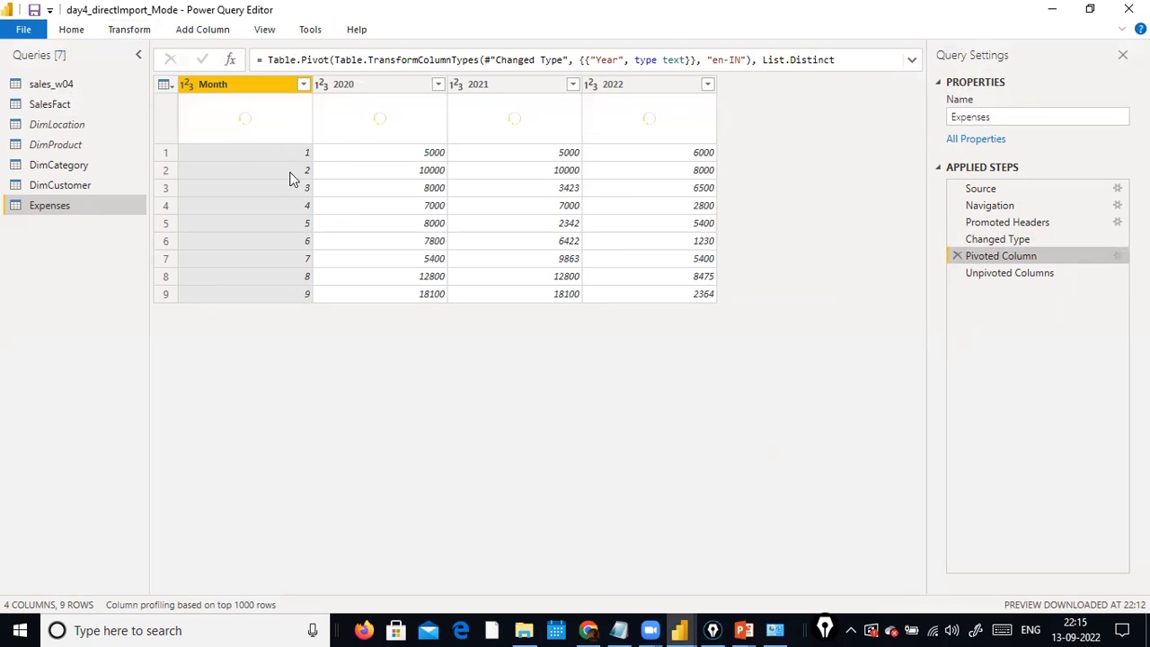
click(1006, 273)
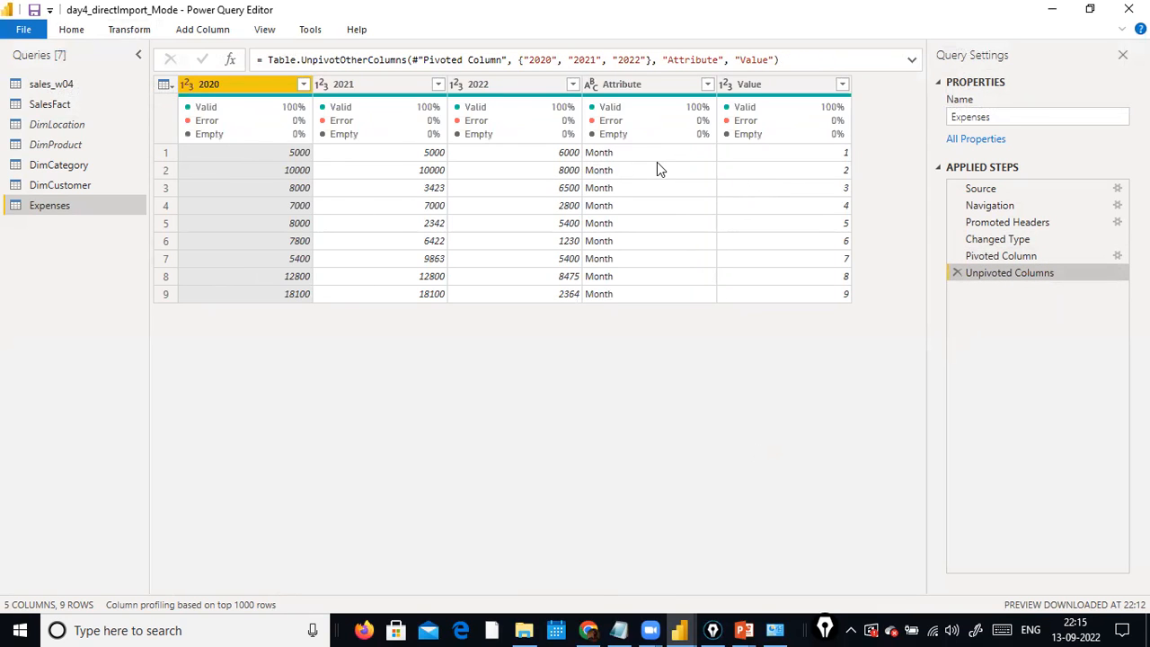
click(656, 161)
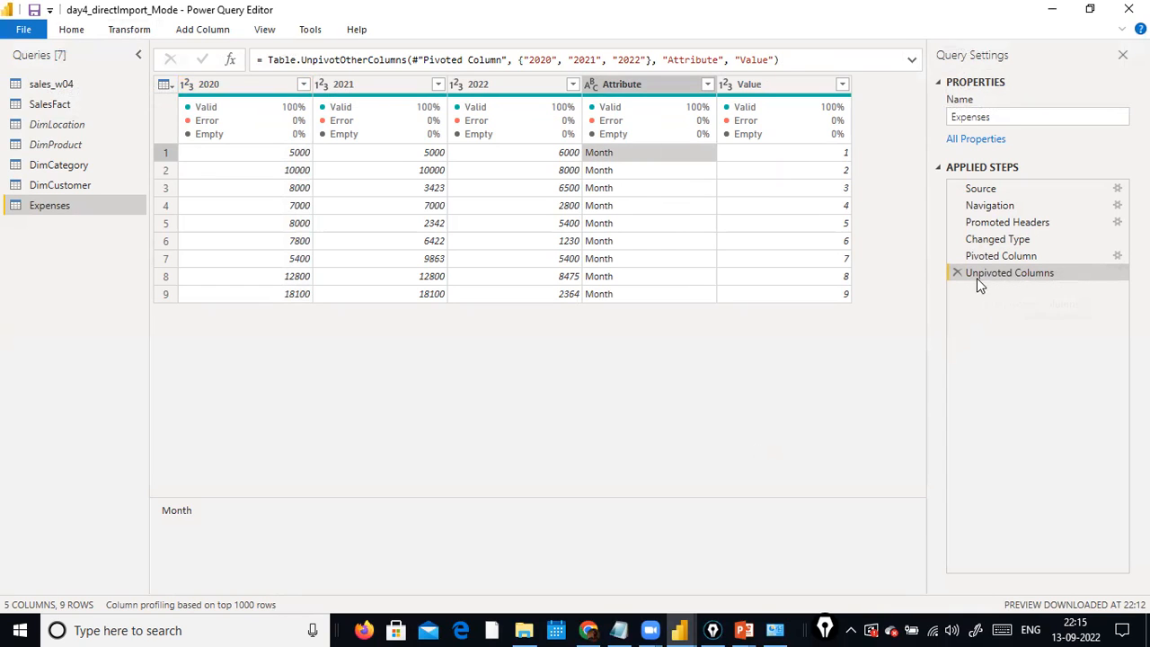
click(953, 272)
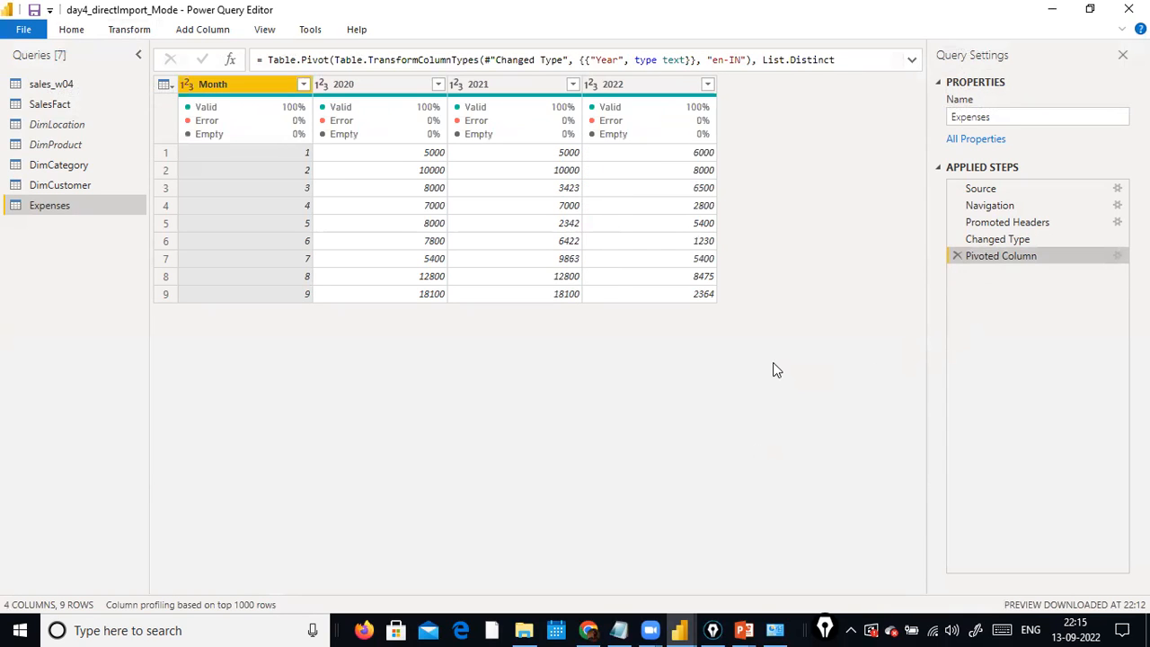
Unpivot the 2020, 2021 and 2022 columns of the pivoted Expenses table.
click(395, 87)
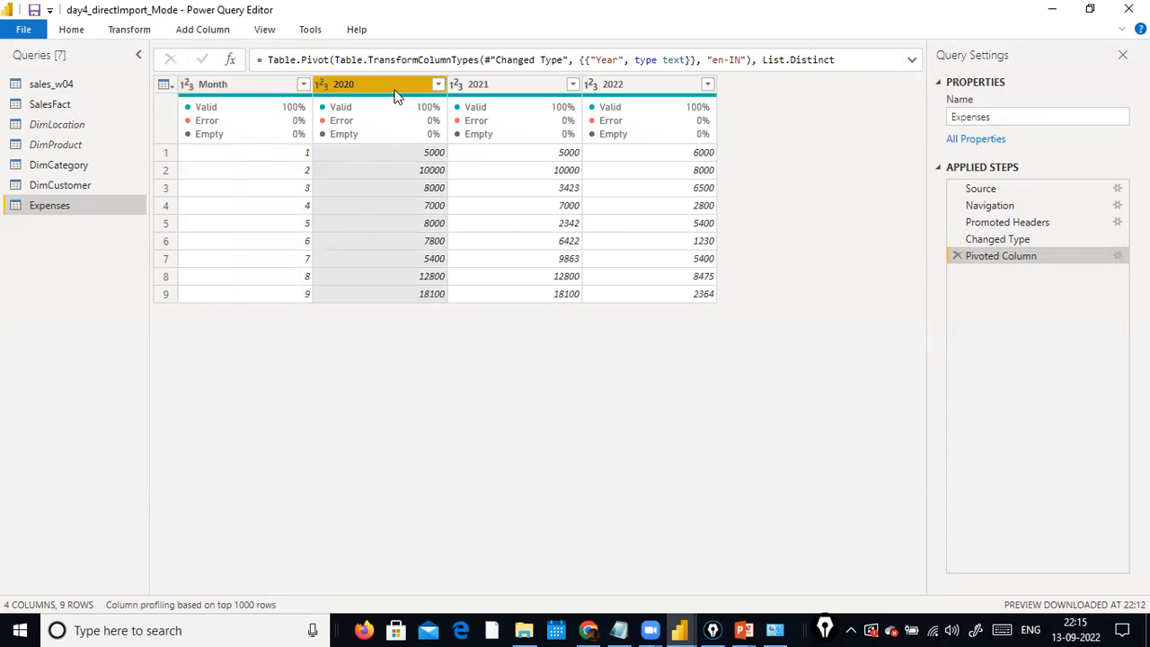
ctrl+click(643, 84)
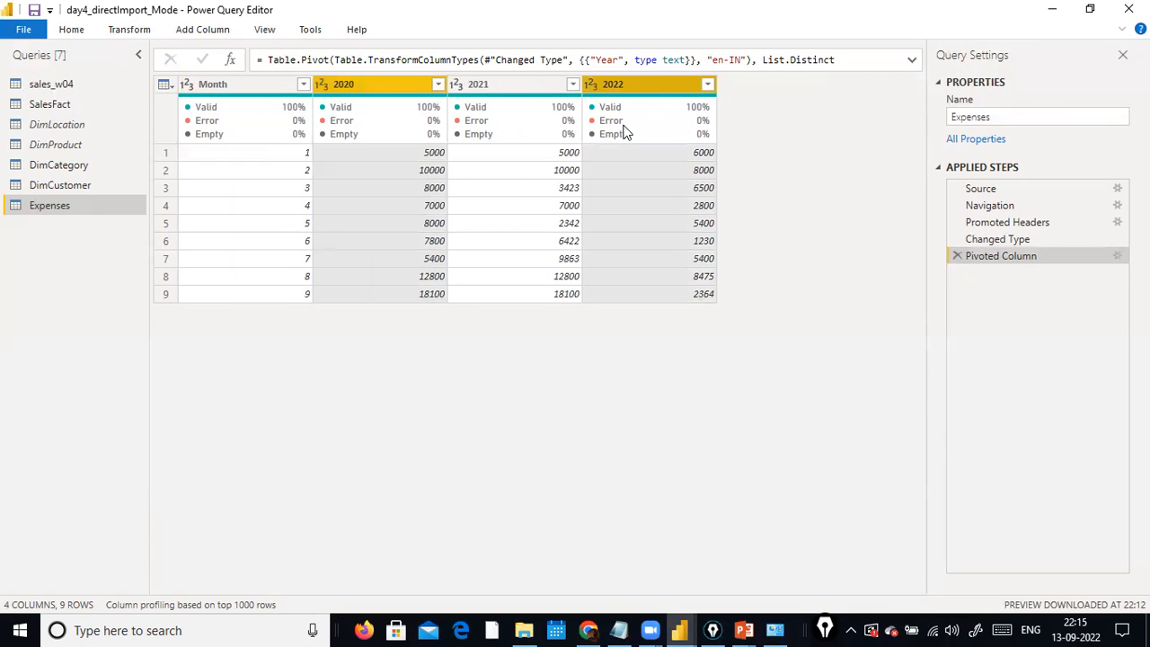
ctrl+click(522, 88)
click(130, 30)
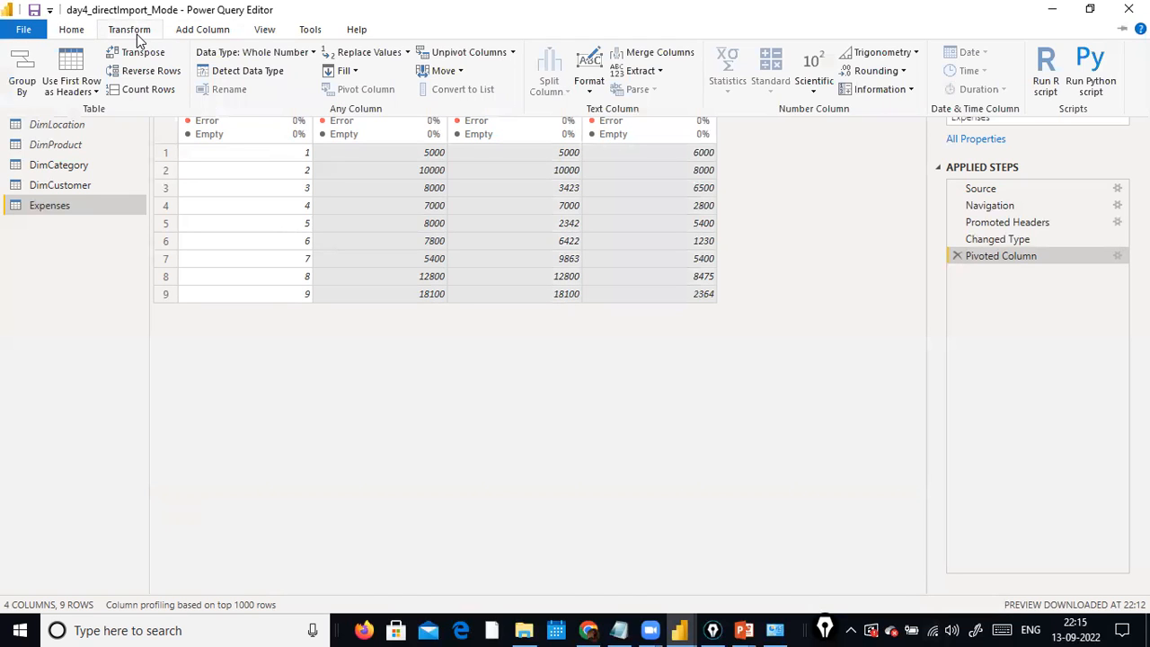
click(500, 54)
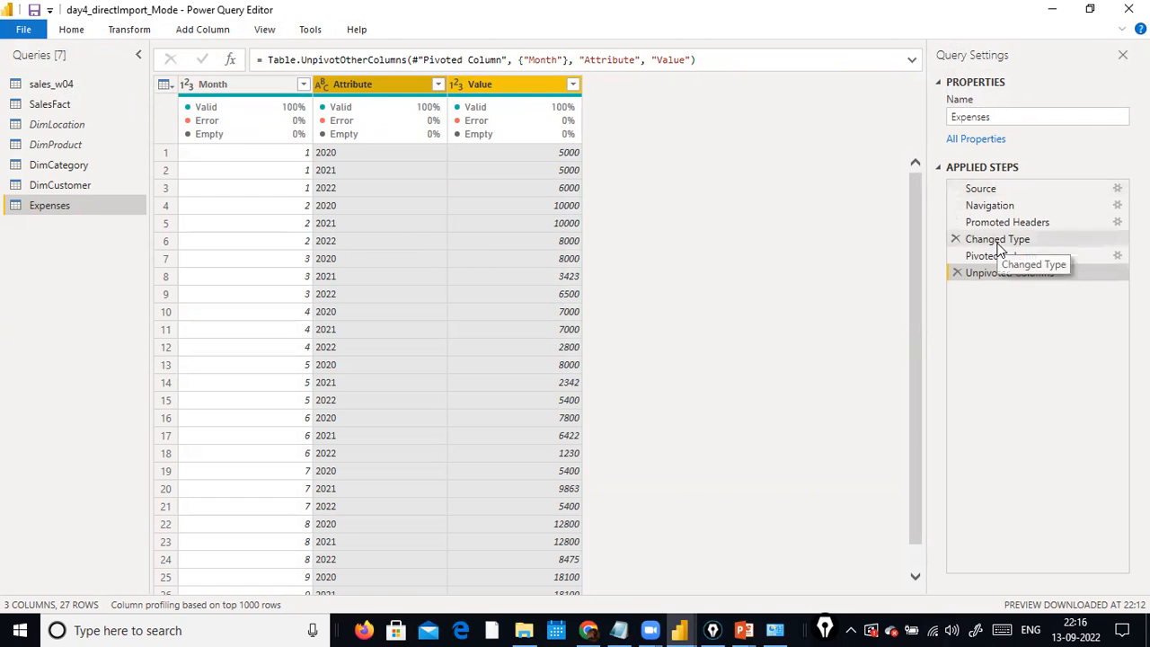
Review the Source and Promoted Headers steps against the Unpivoted Columns step.
click(983, 188)
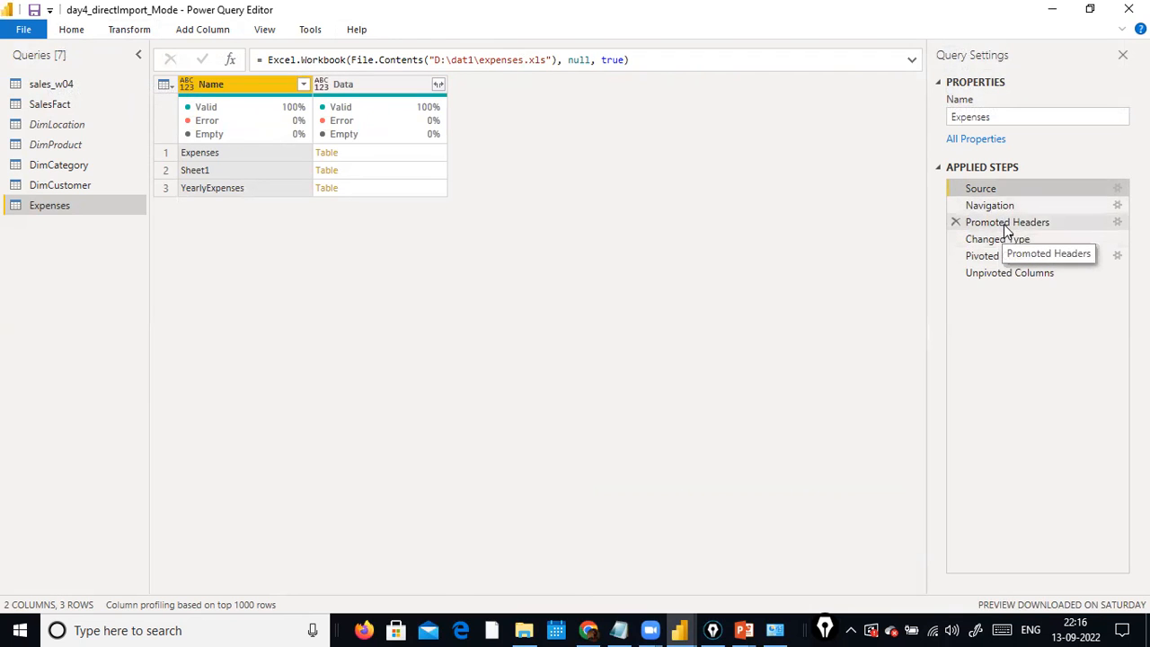
click(1003, 224)
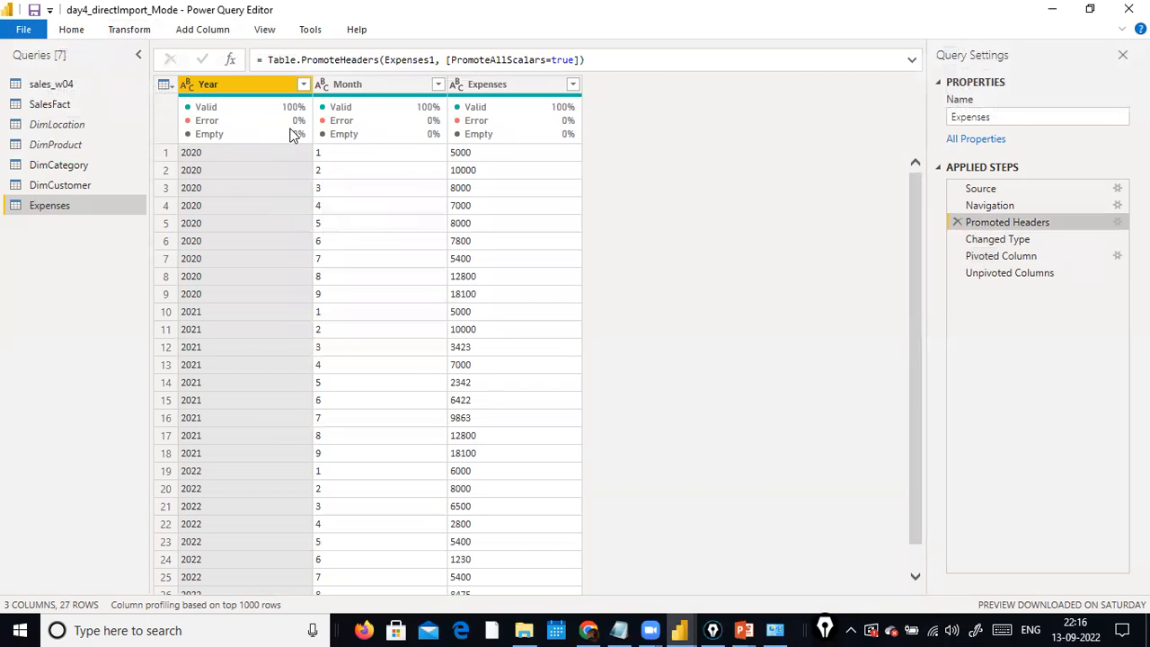
click(992, 271)
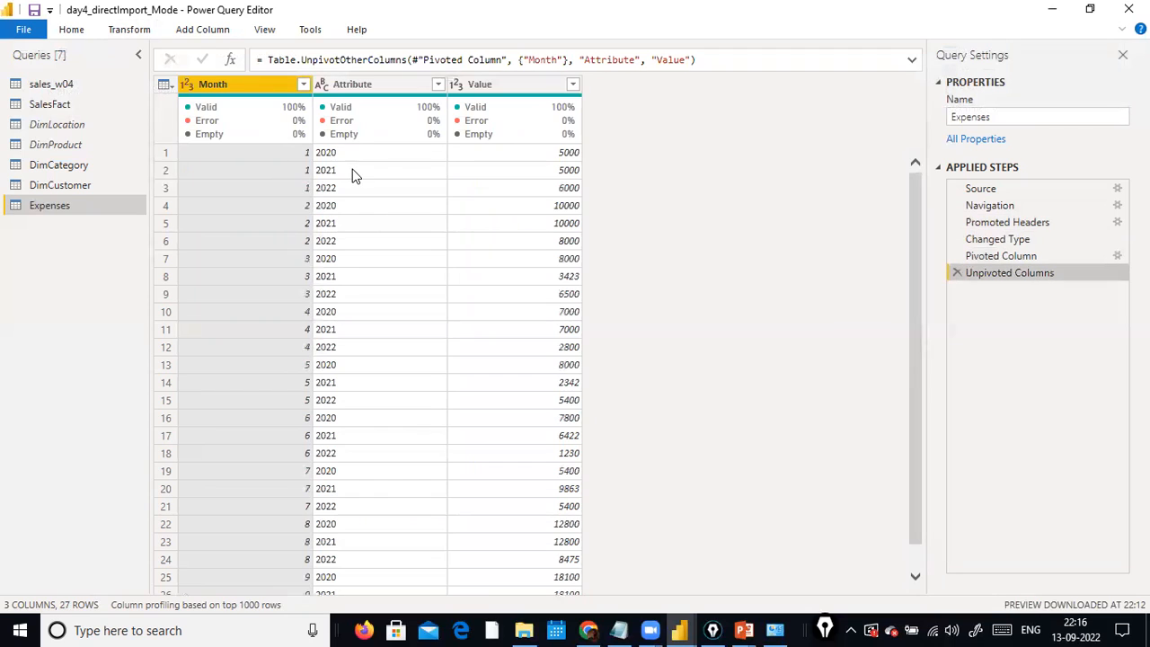
Move the Attribute column before Month, and rename the Attribute and Value columns as Year and Expenses.
drag(377, 84, 255, 93)
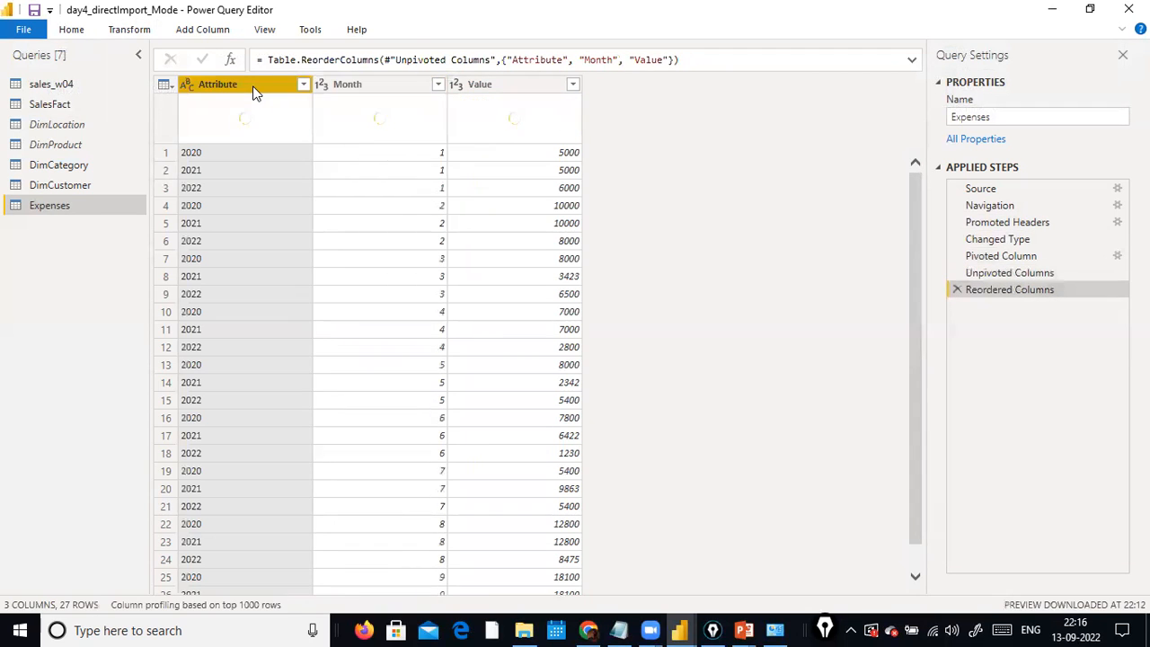
double_click(253, 86)
text(Year)
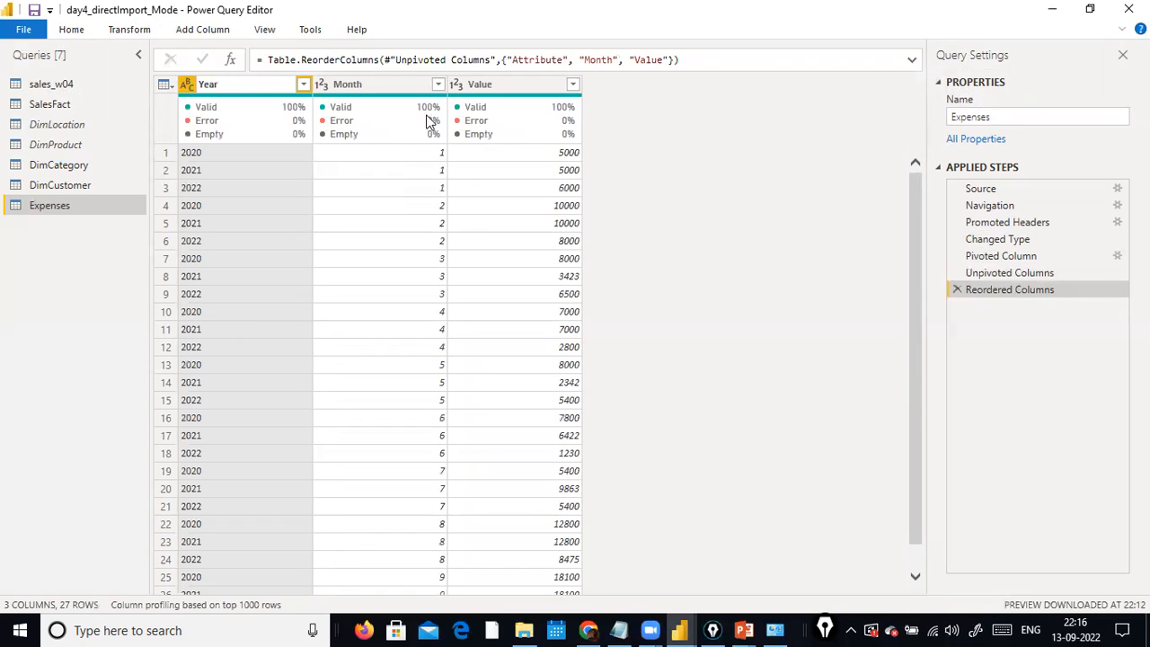
key(Return)
double_click(492, 86)
text(Expenses)
key(Return)
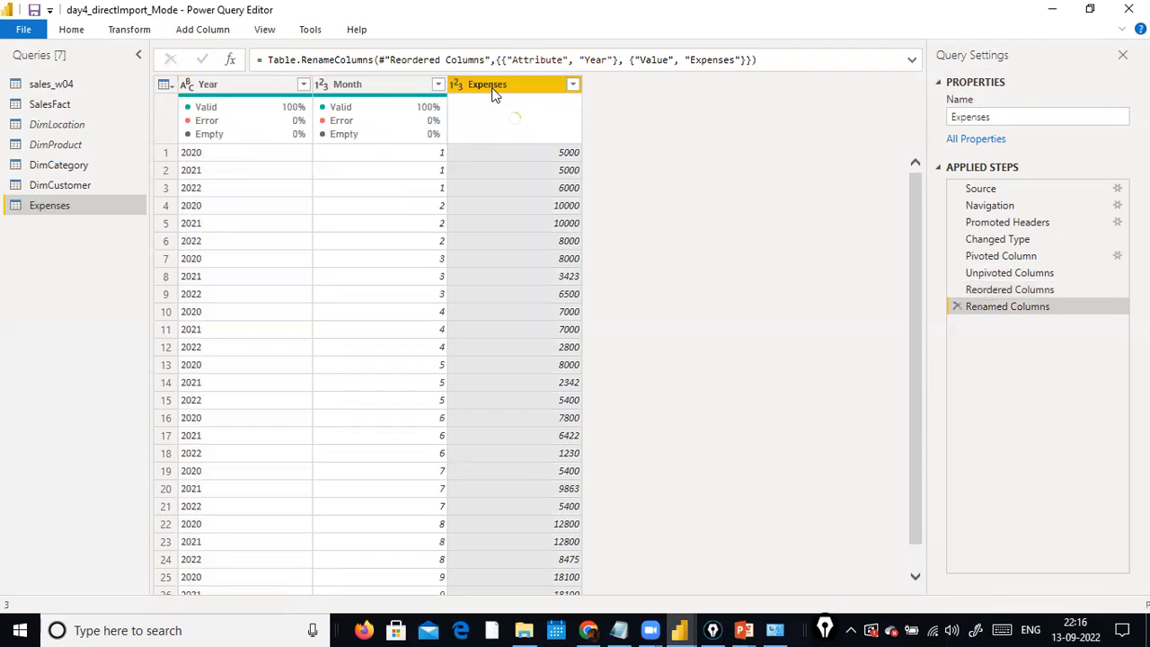
Delete the Renamed Columns, Reordered Columns and Unpivoted Columns steps from the Expenses query.
click(957, 306)
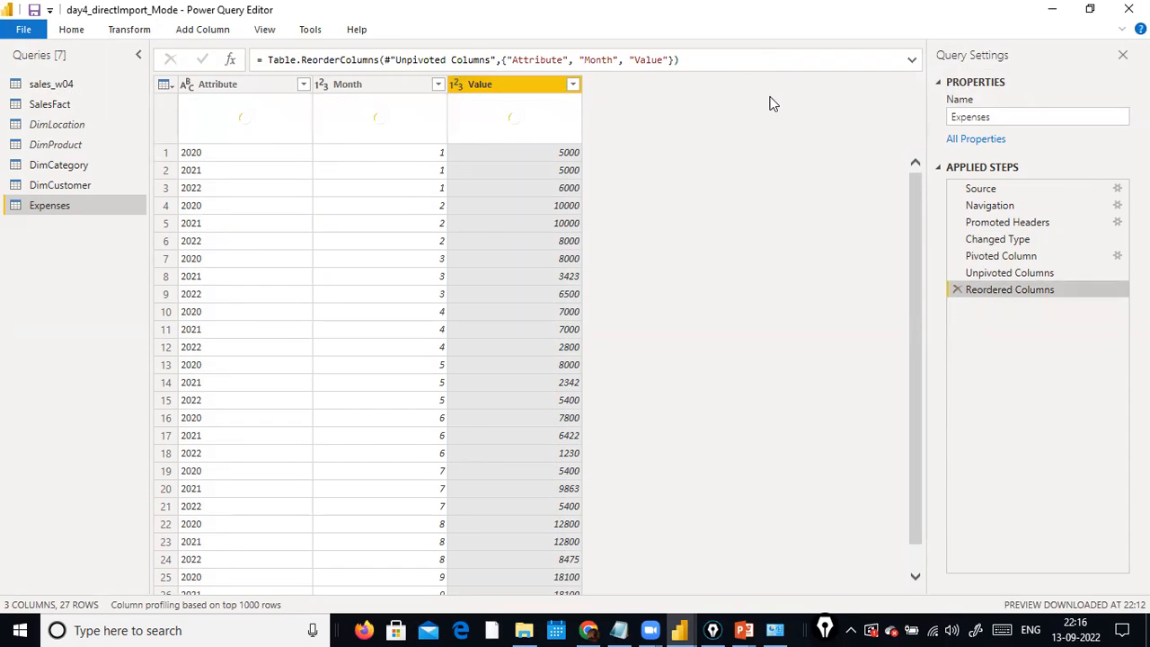
click(958, 289)
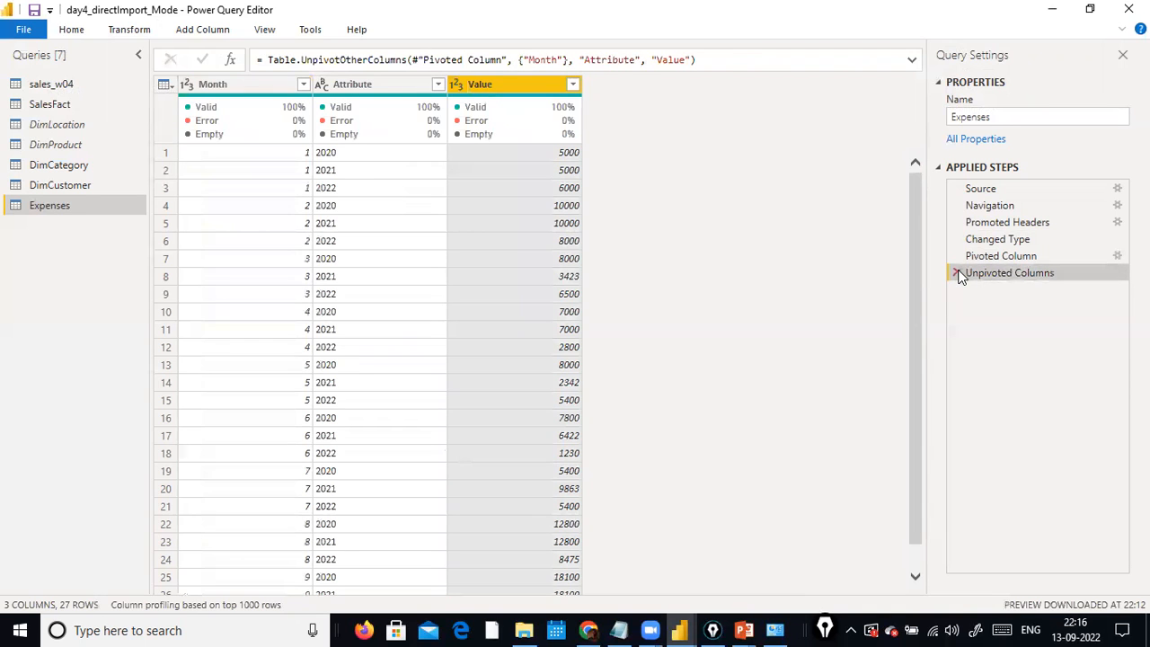
click(956, 273)
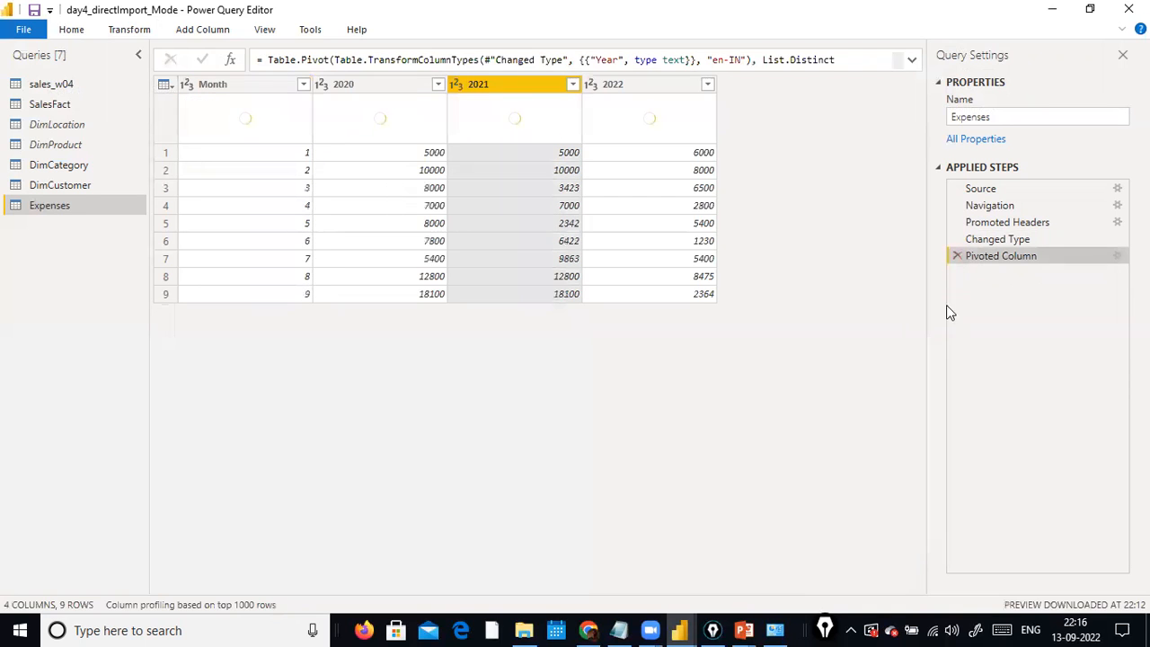
Examine the unpivot options with only the 2021 column selected and with the 2020 to 2022 columns selected.
click(130, 30)
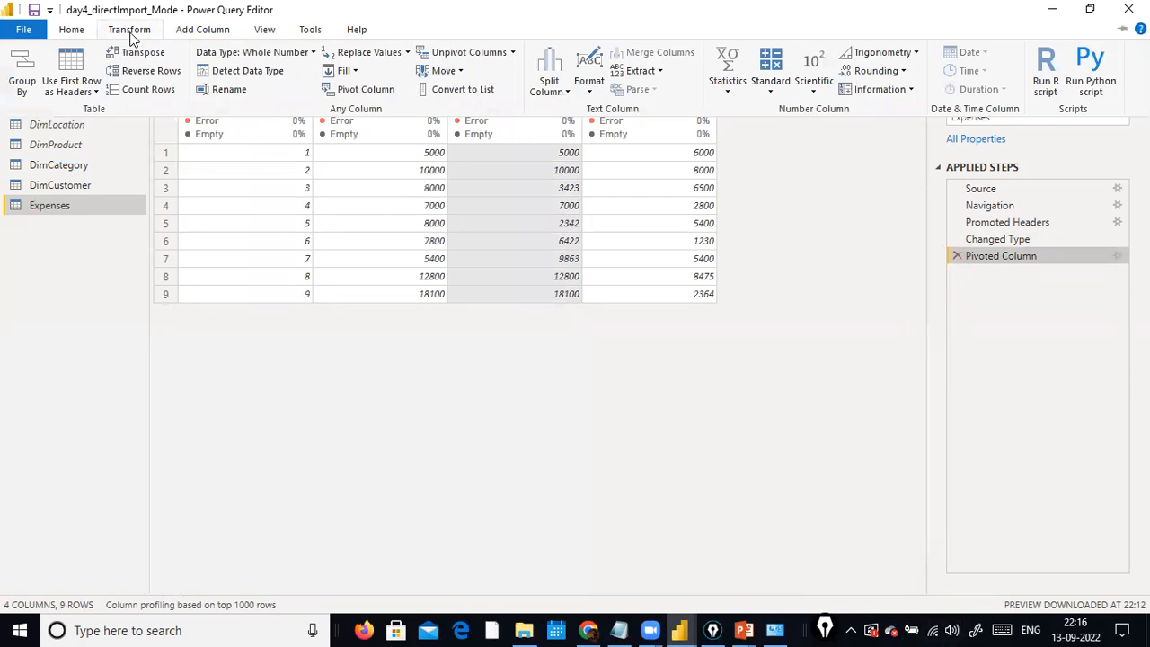
click(514, 54)
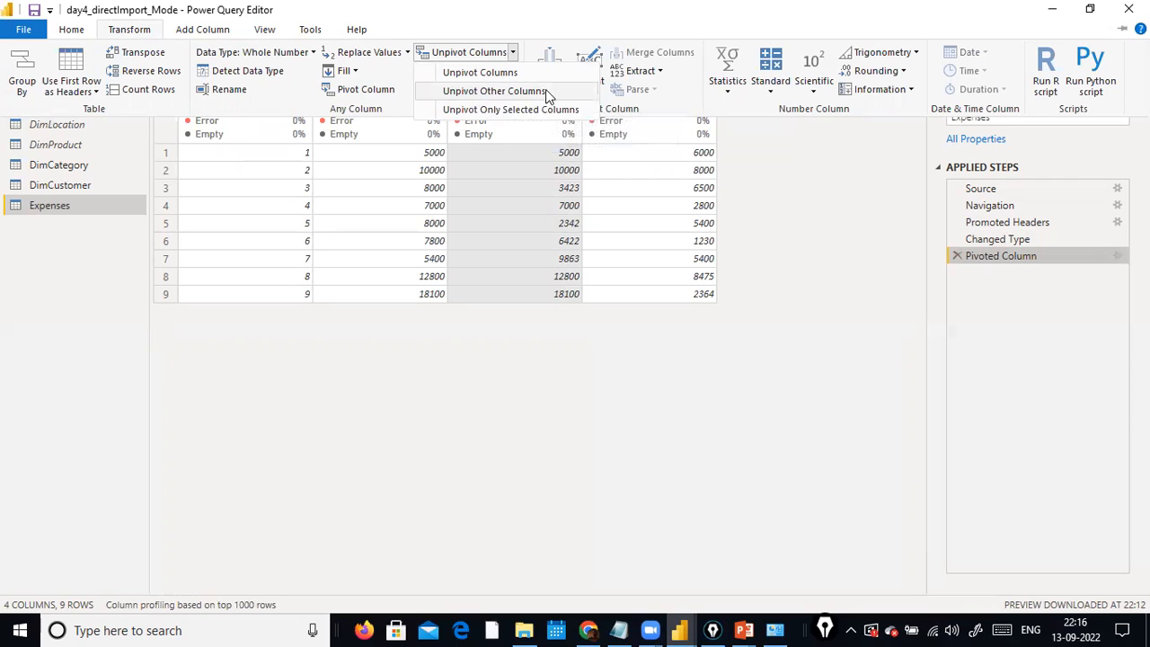
click(805, 191)
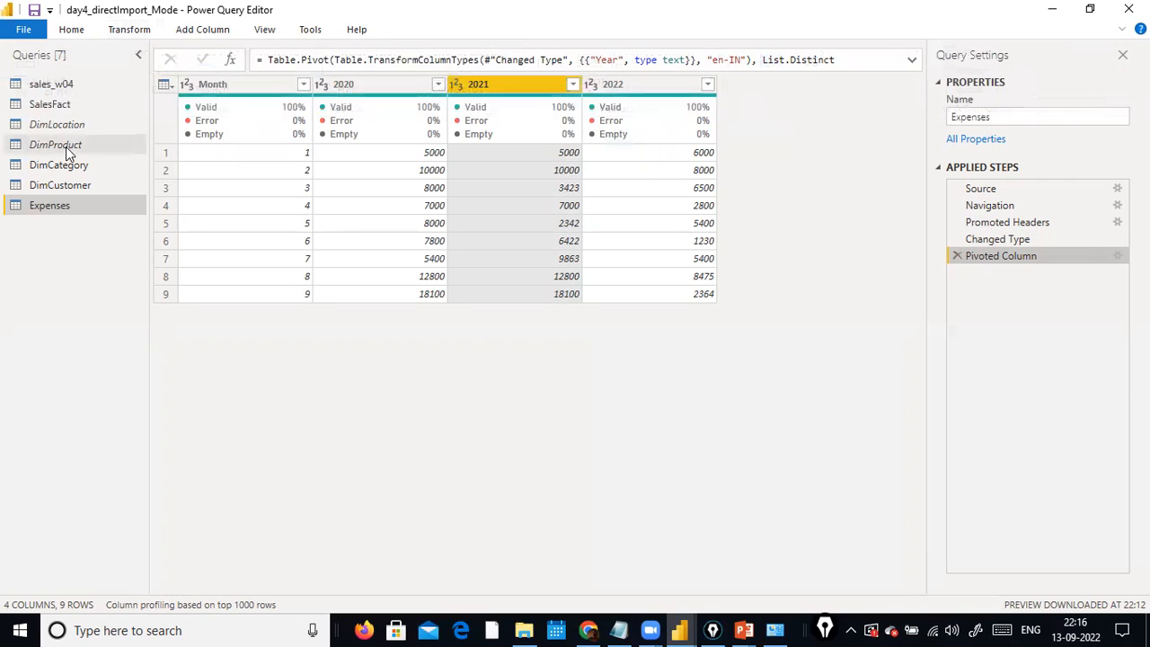
click(199, 91)
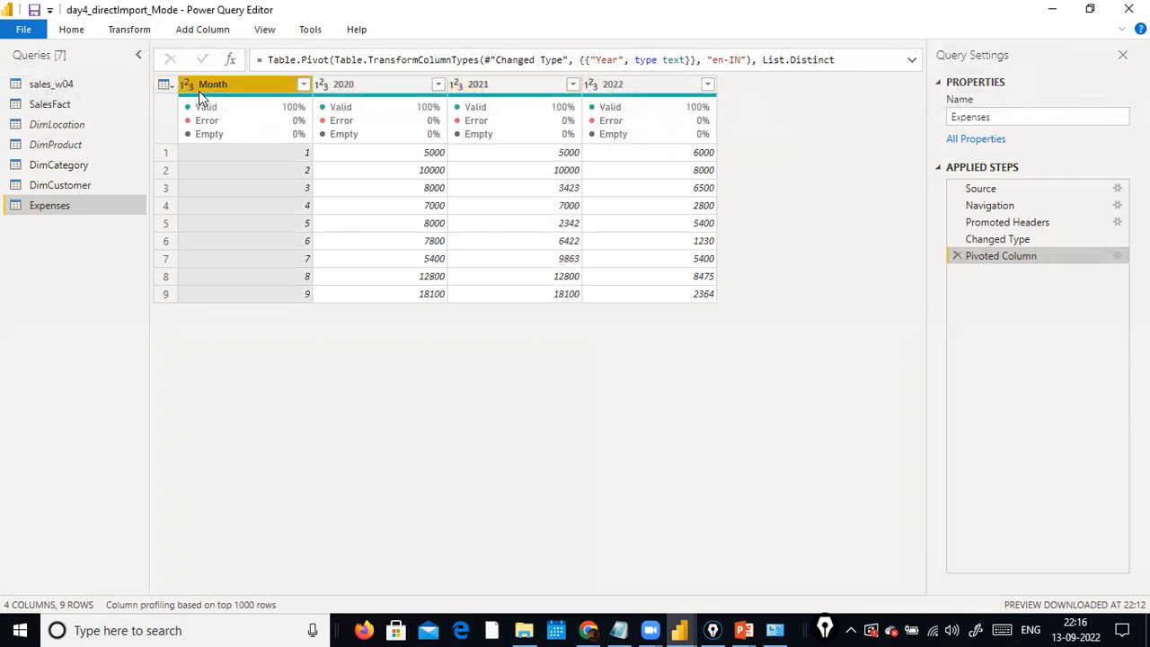
click(373, 83)
shift+click(645, 91)
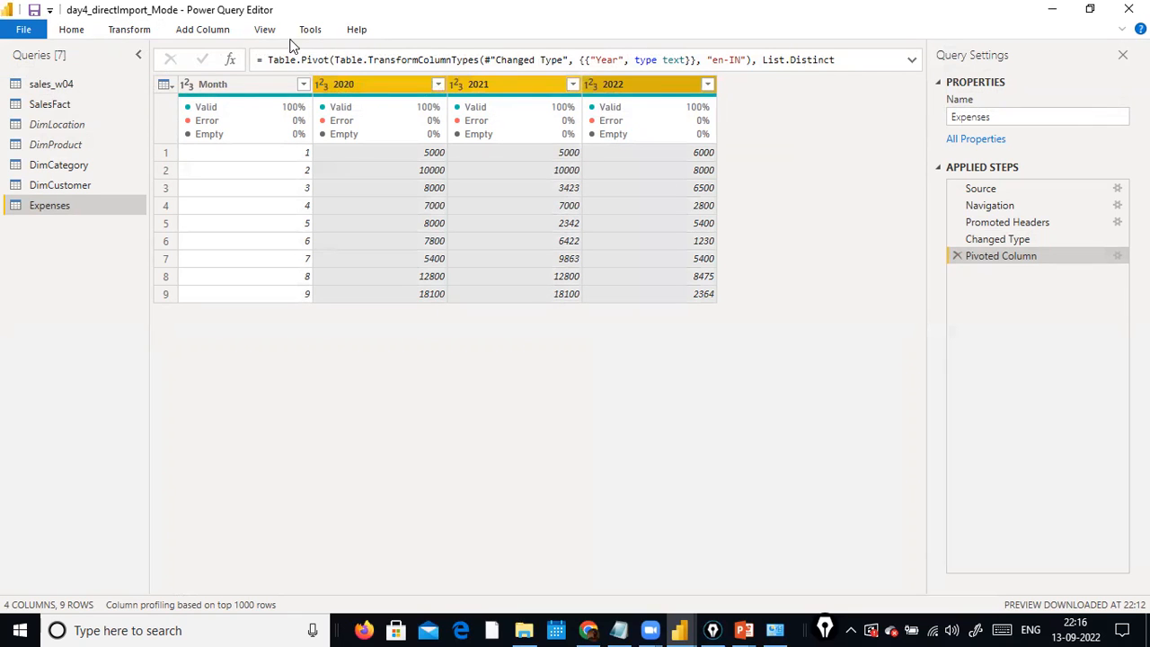
click(214, 32)
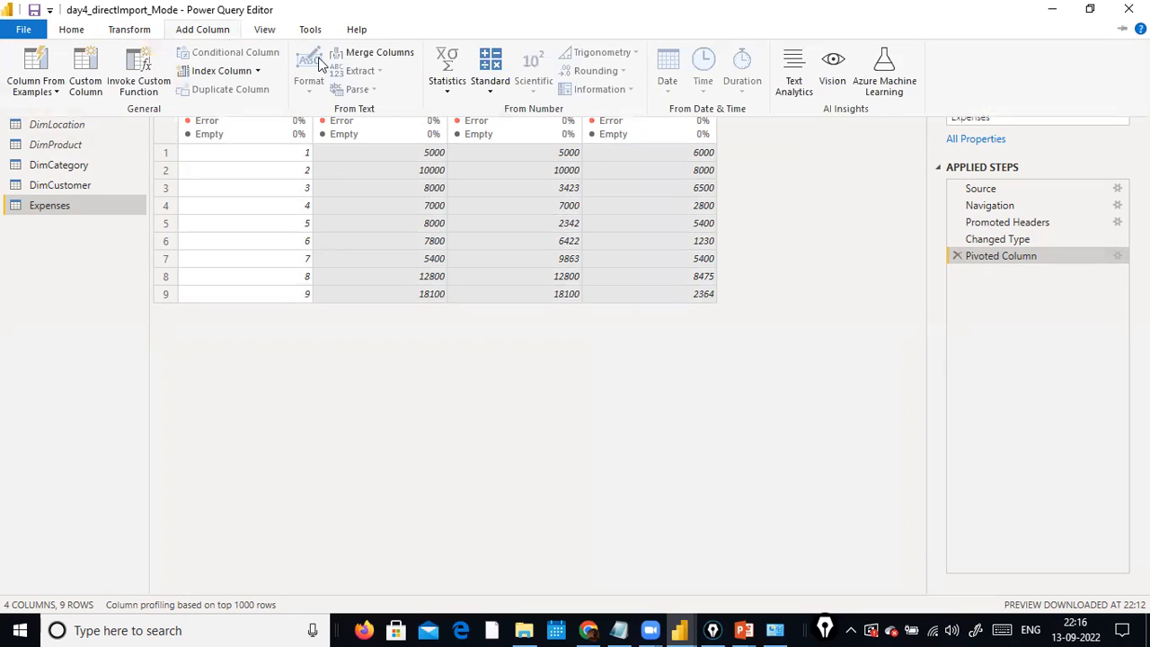
click(129, 30)
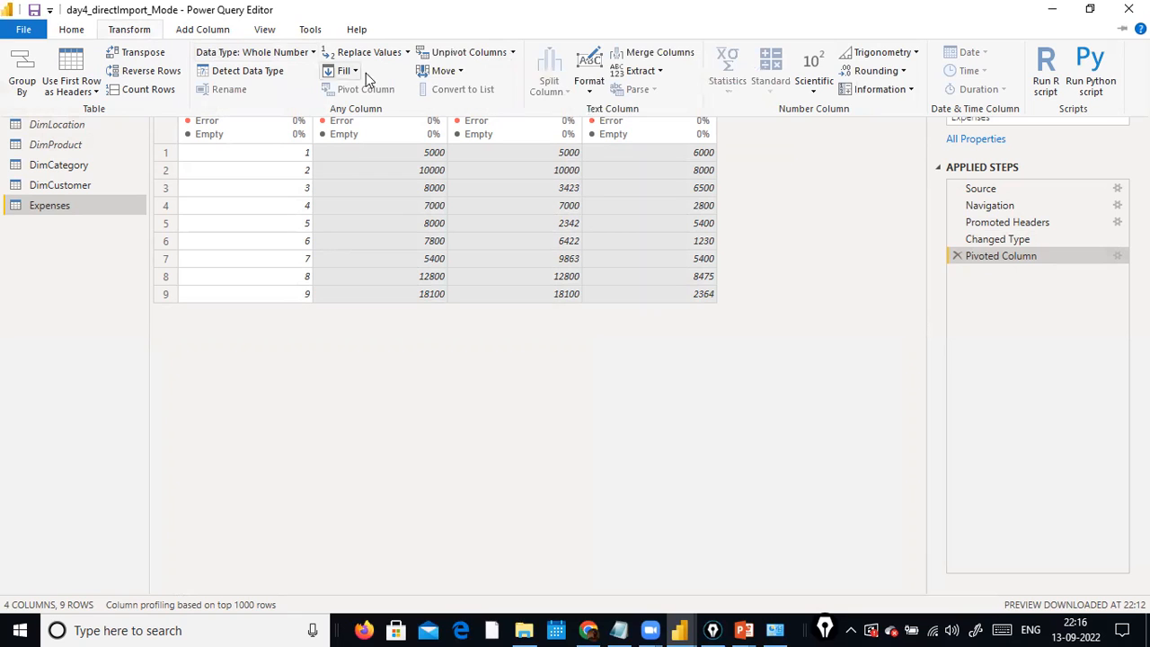
click(512, 53)
click(845, 241)
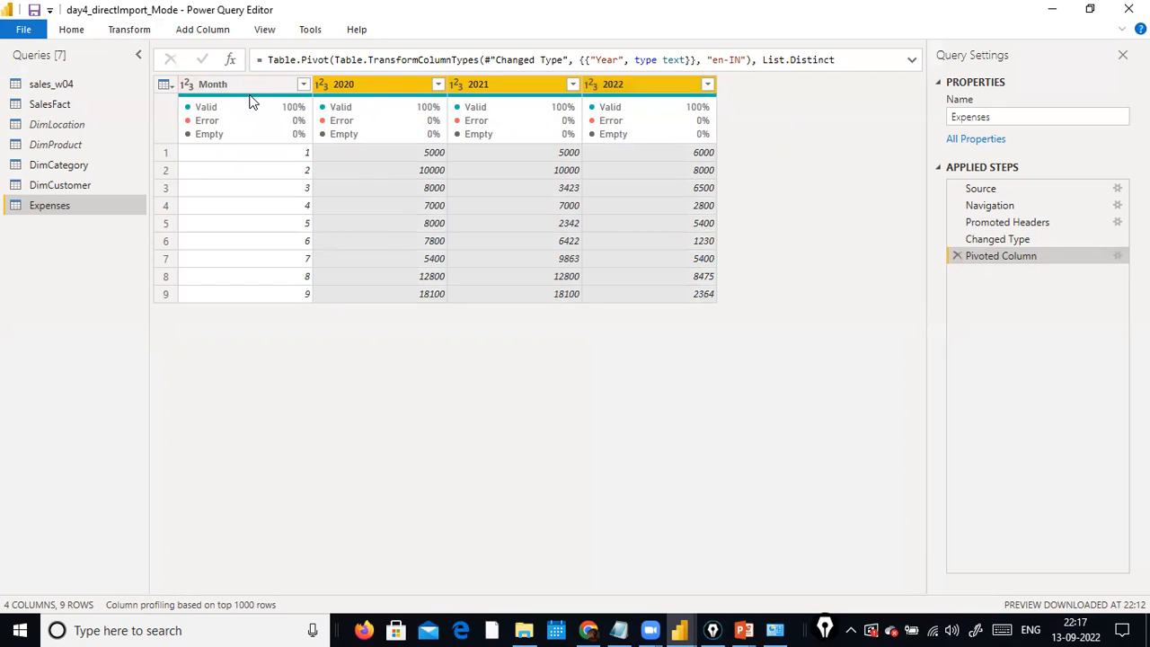
Try unpivoting every column other than Month in the Expenses table, and delete the Unpivoted Other Columns step.
click(253, 103)
click(204, 30)
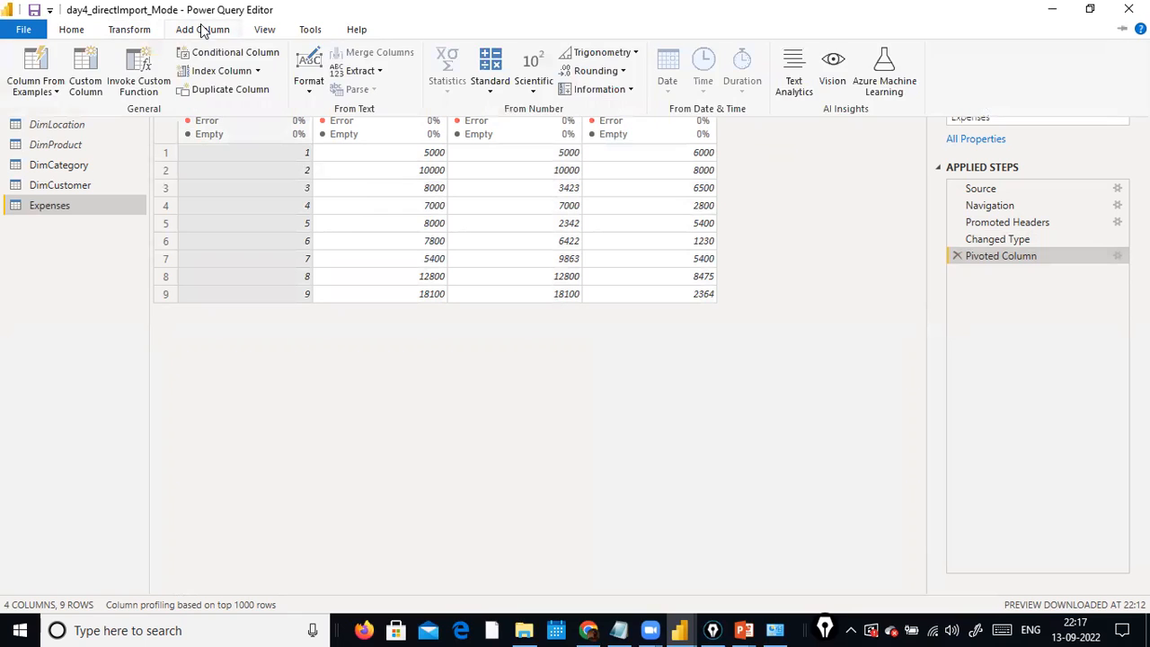
click(150, 30)
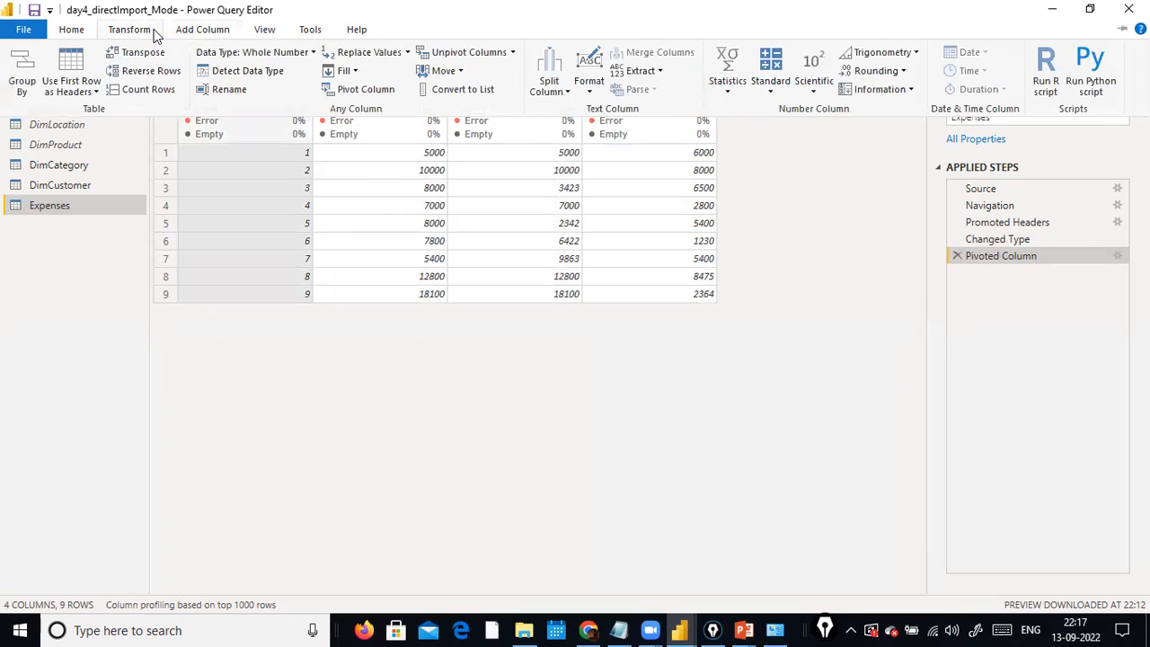
click(489, 56)
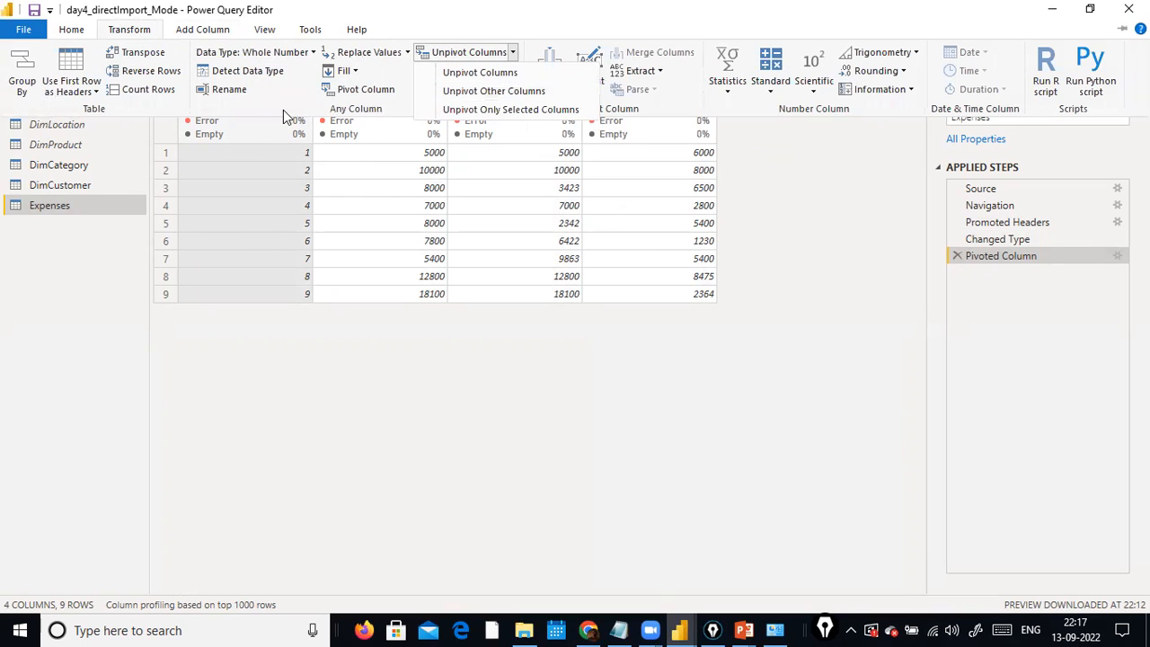
click(493, 91)
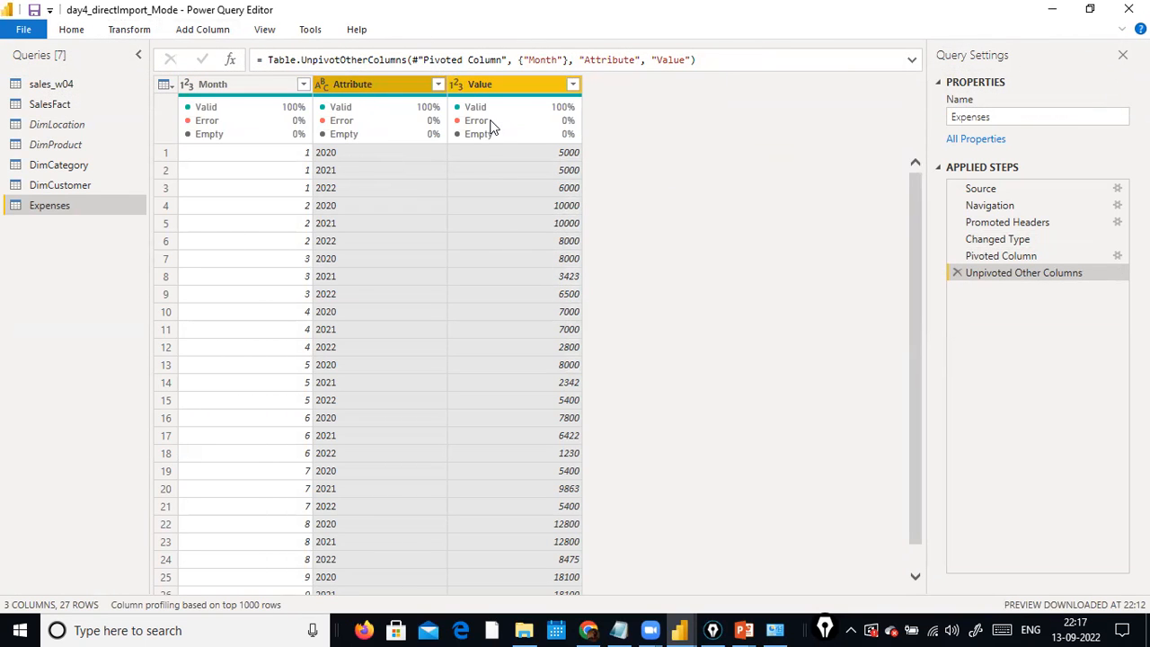
click(957, 273)
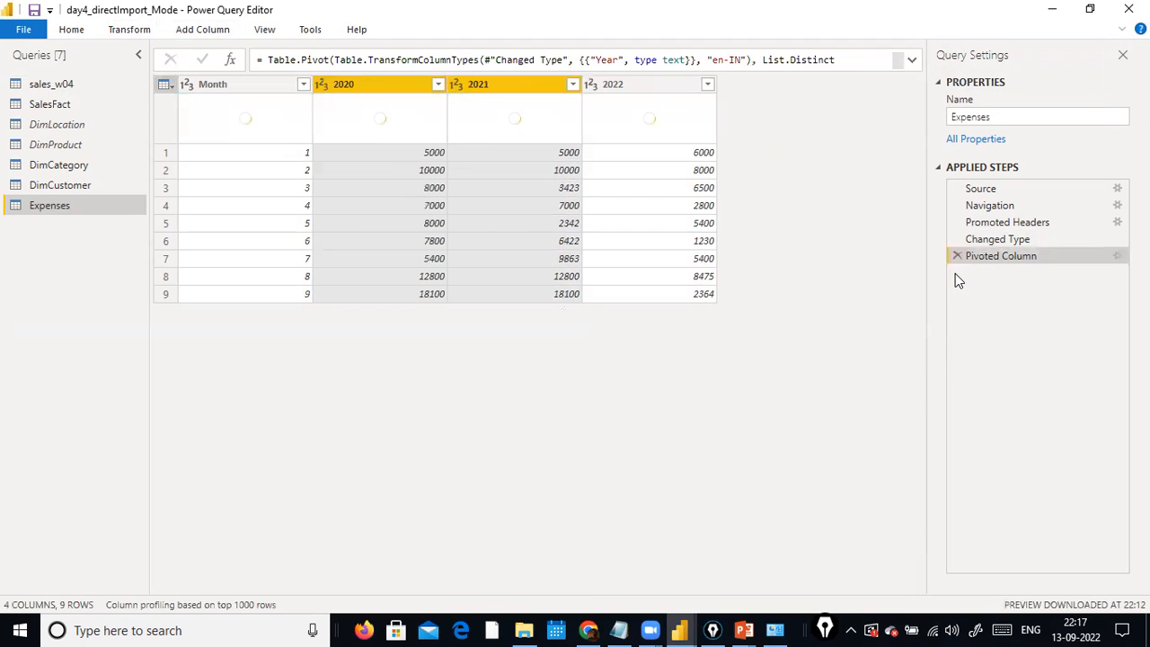
Examine the unpivot options with the 2020 and 2021 columns selected.
click(208, 36)
click(128, 35)
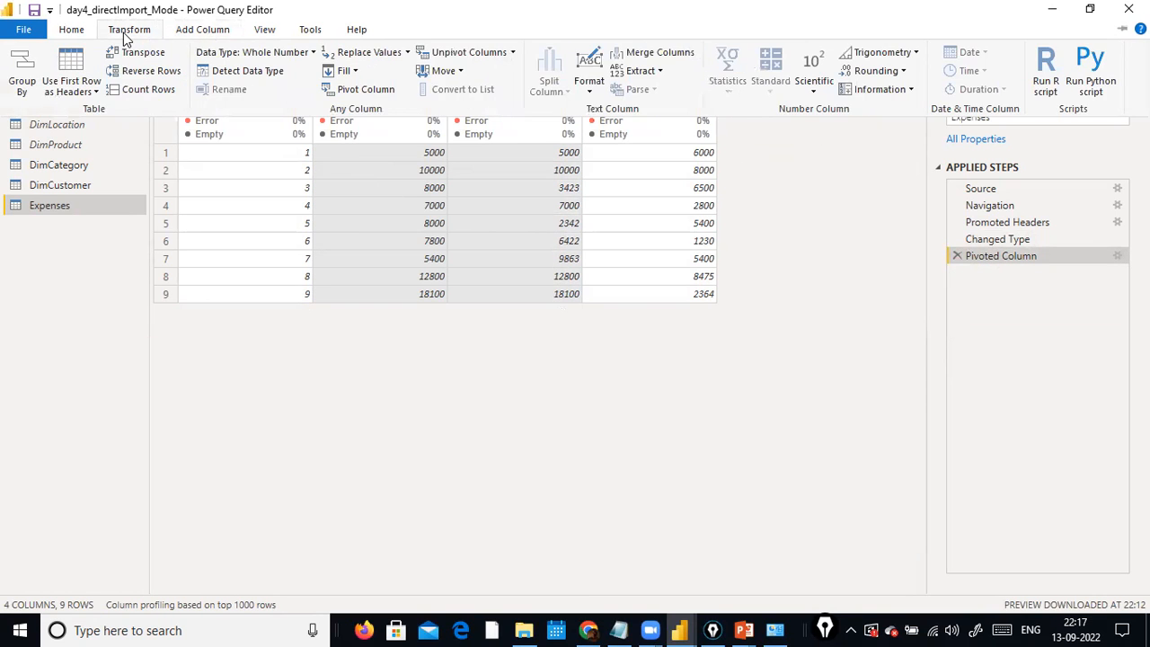
click(513, 54)
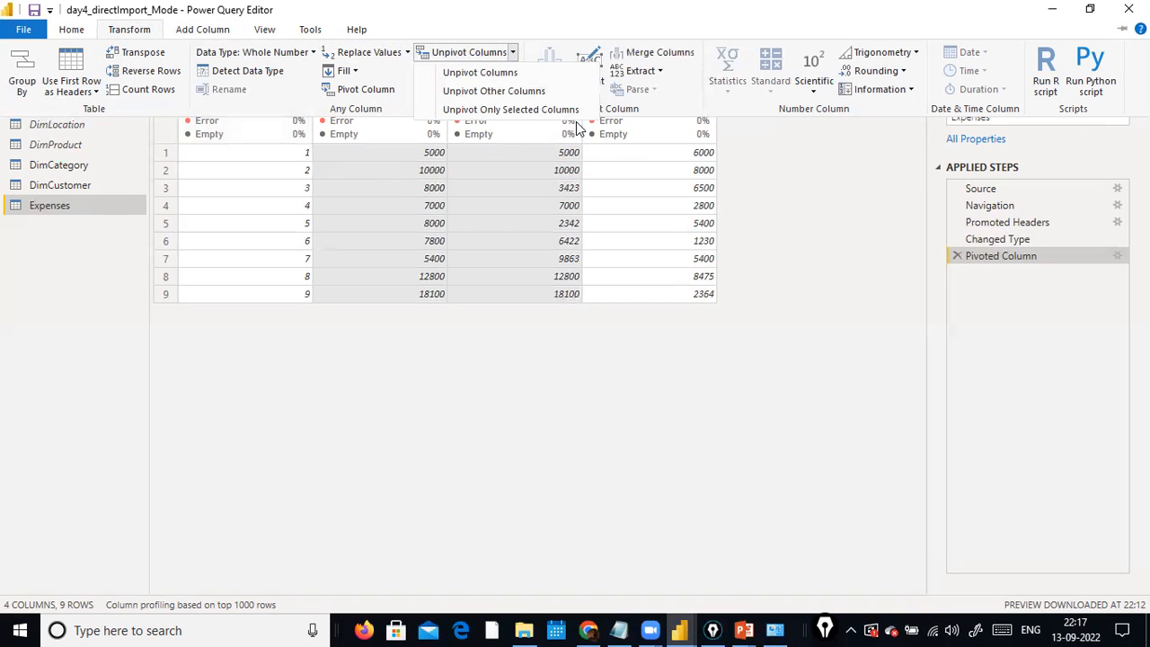
click(793, 257)
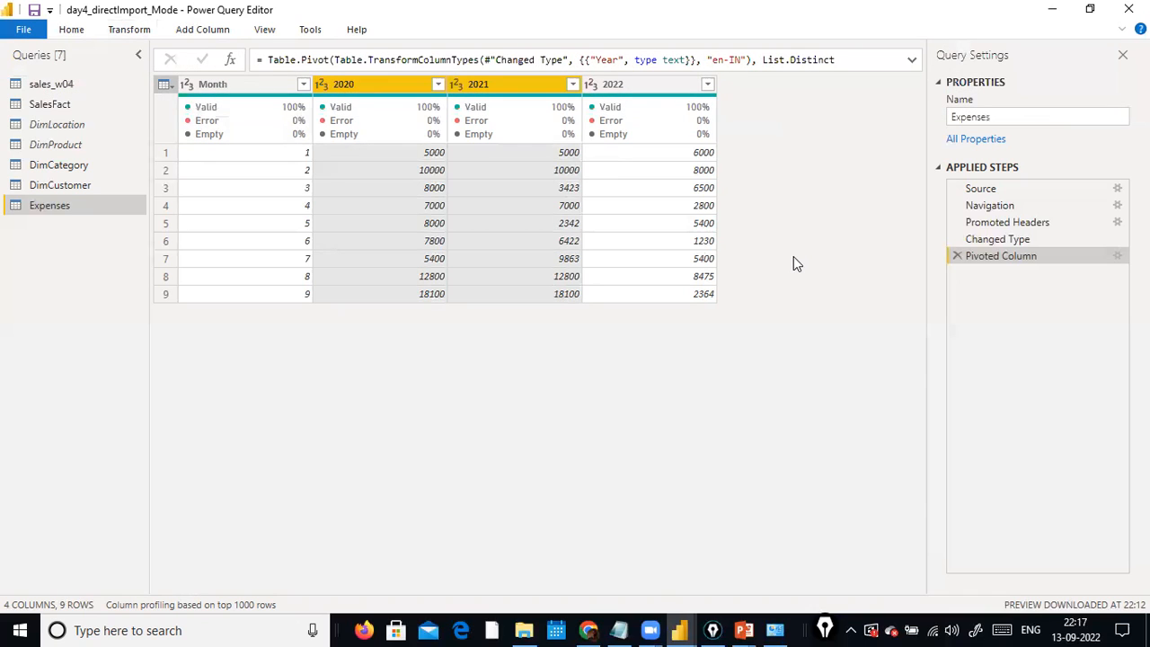
Try unpivoting only the selected Month column, and delete the Unpivoted Only Selected Columns step.
click(255, 85)
click(149, 31)
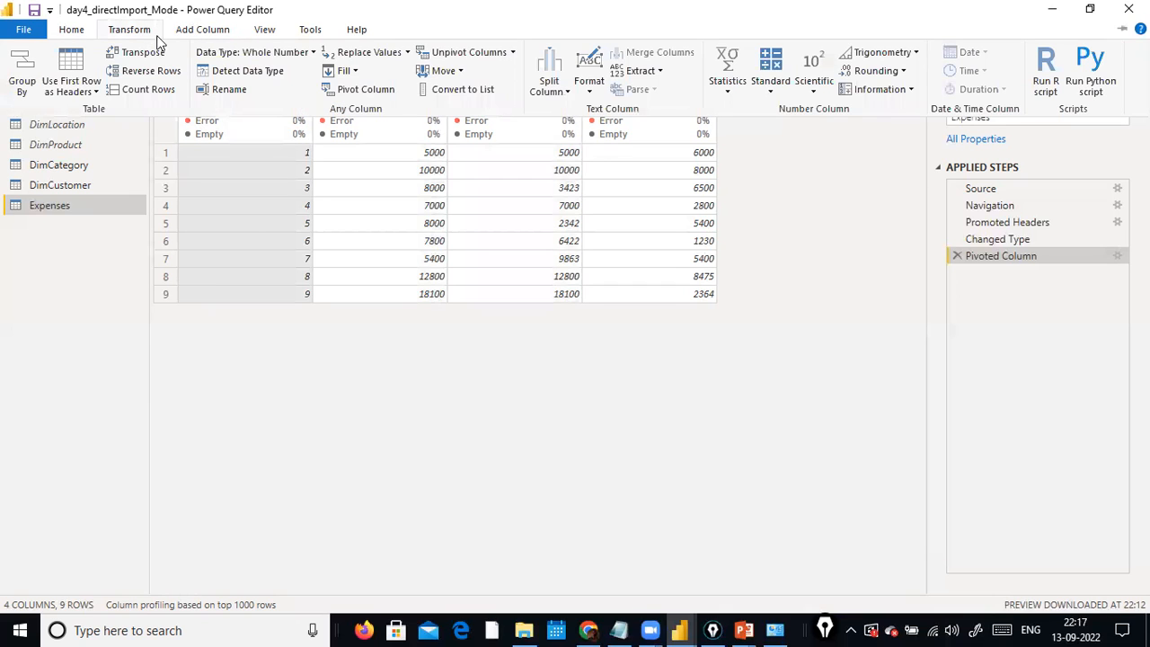
click(512, 52)
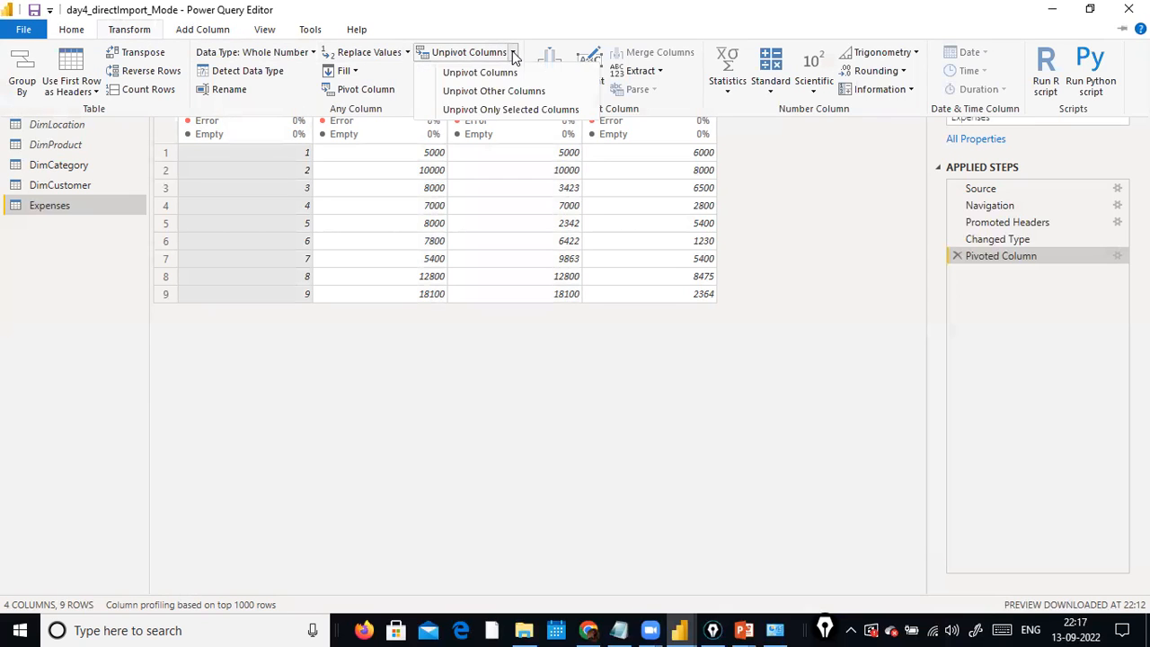
click(503, 109)
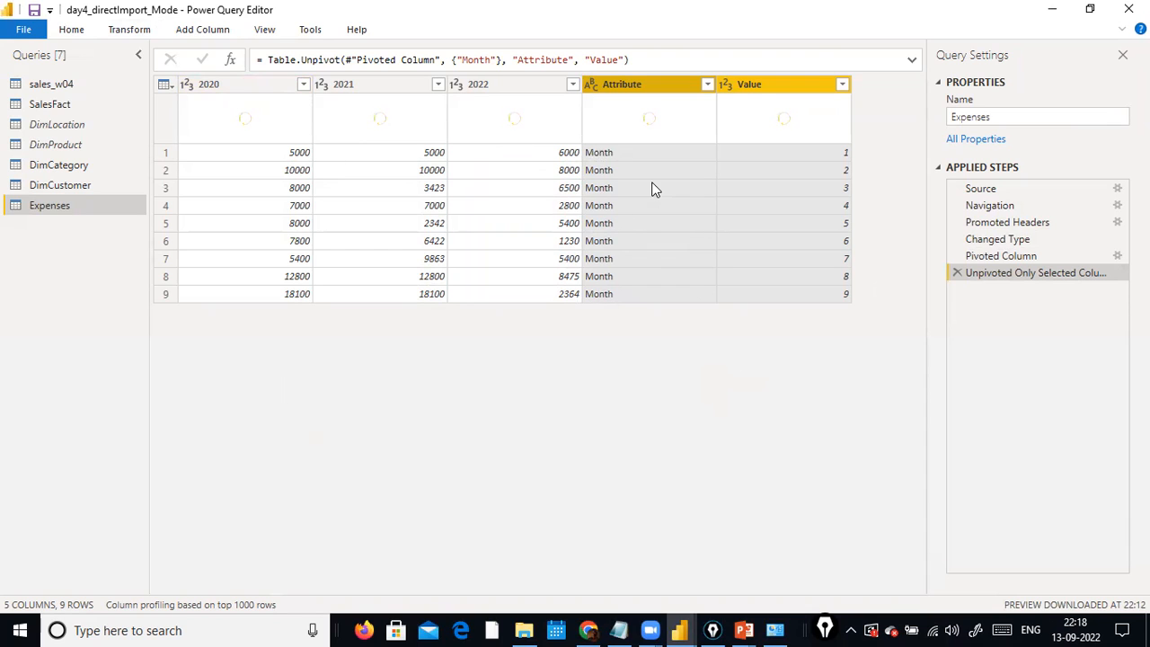
click(958, 272)
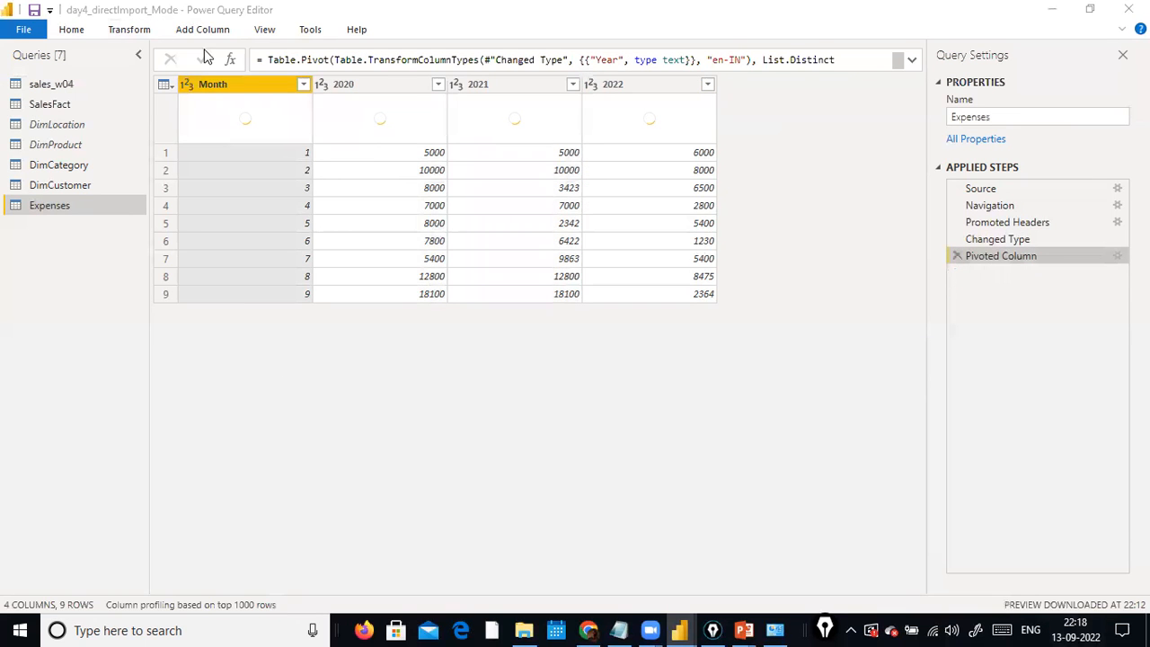
Examine the unpivot options with only the Month column selected.
click(128, 29)
click(512, 53)
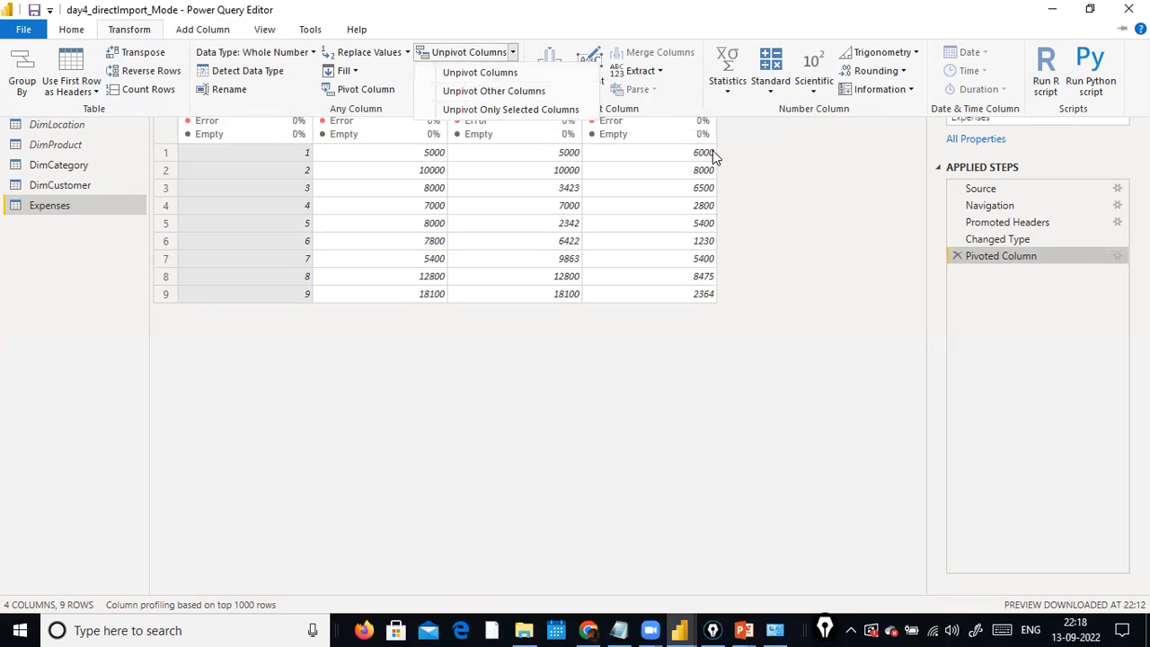
click(771, 199)
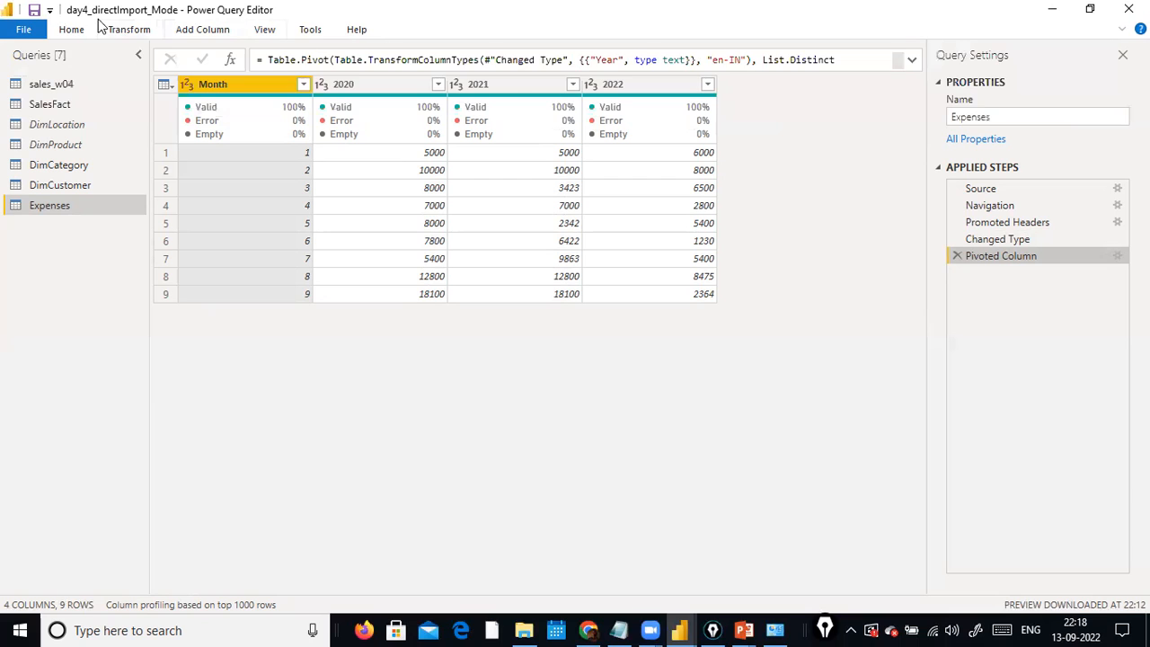
Transpose the pivoted Expenses table three times in a row.
click(132, 32)
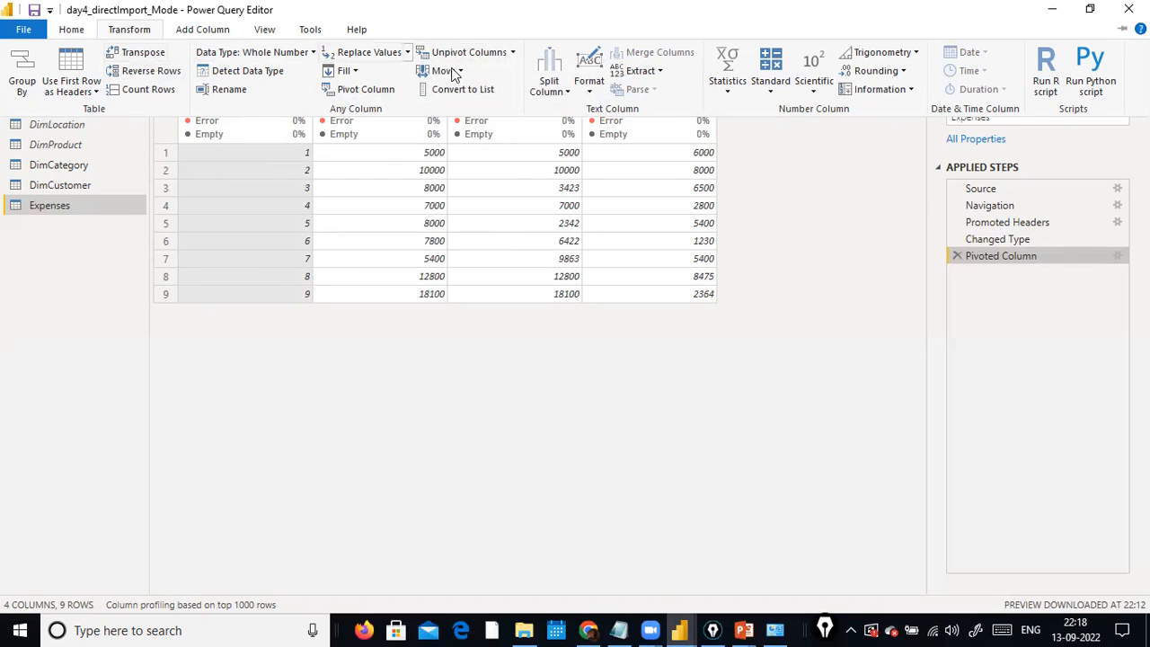
click(149, 53)
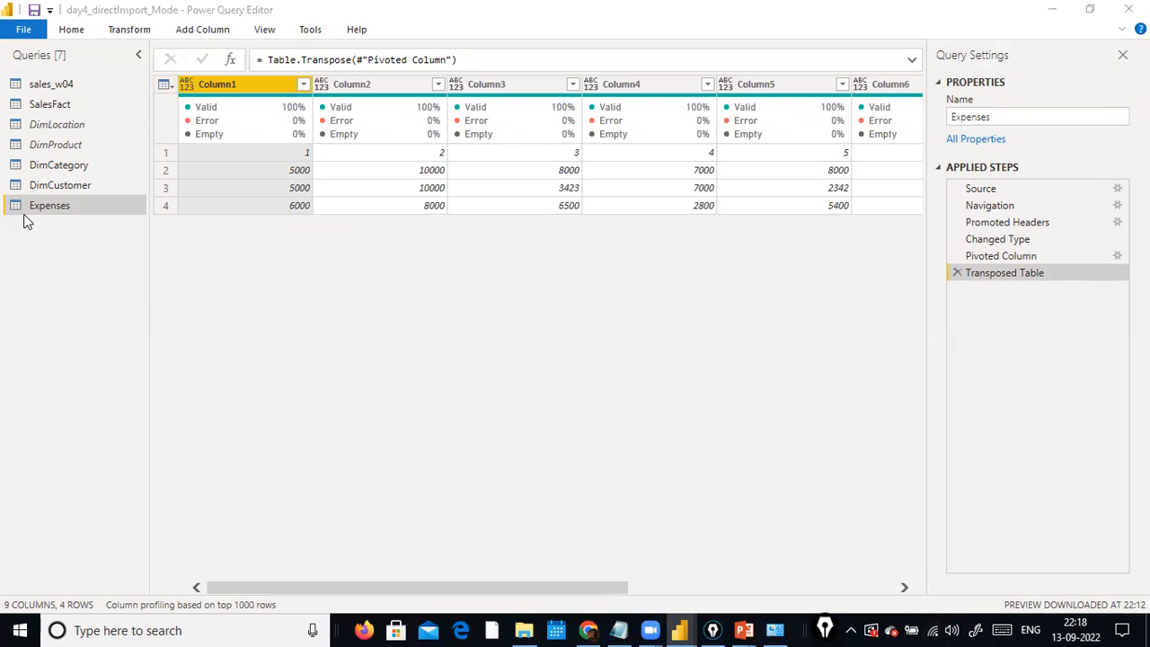
click(115, 32)
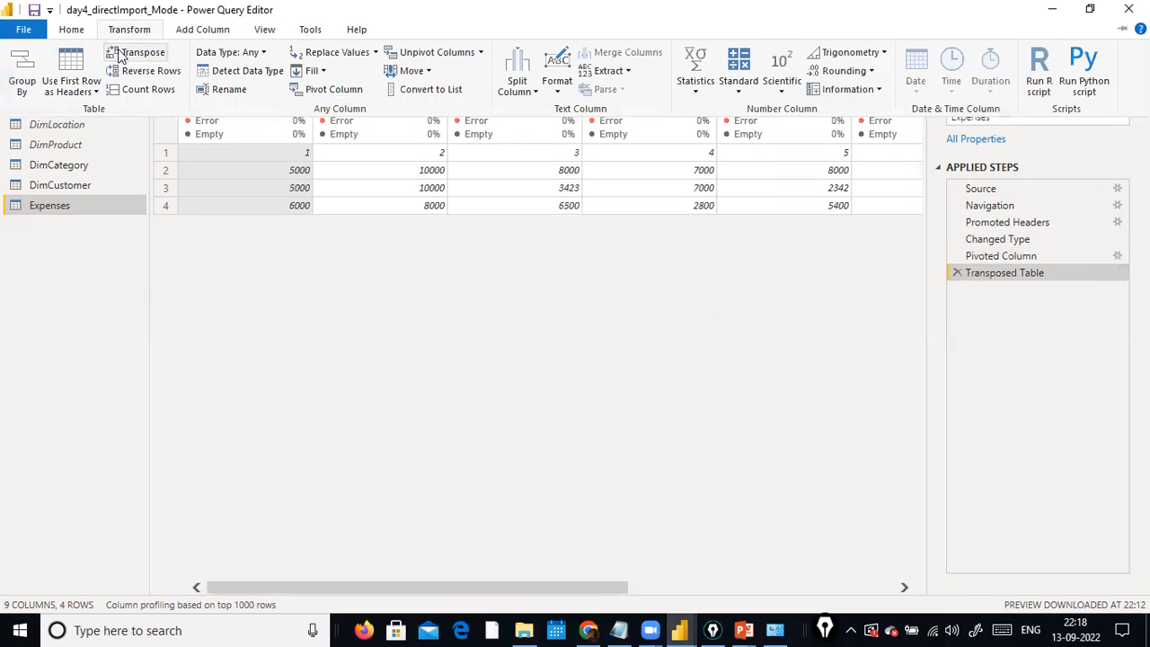
click(119, 52)
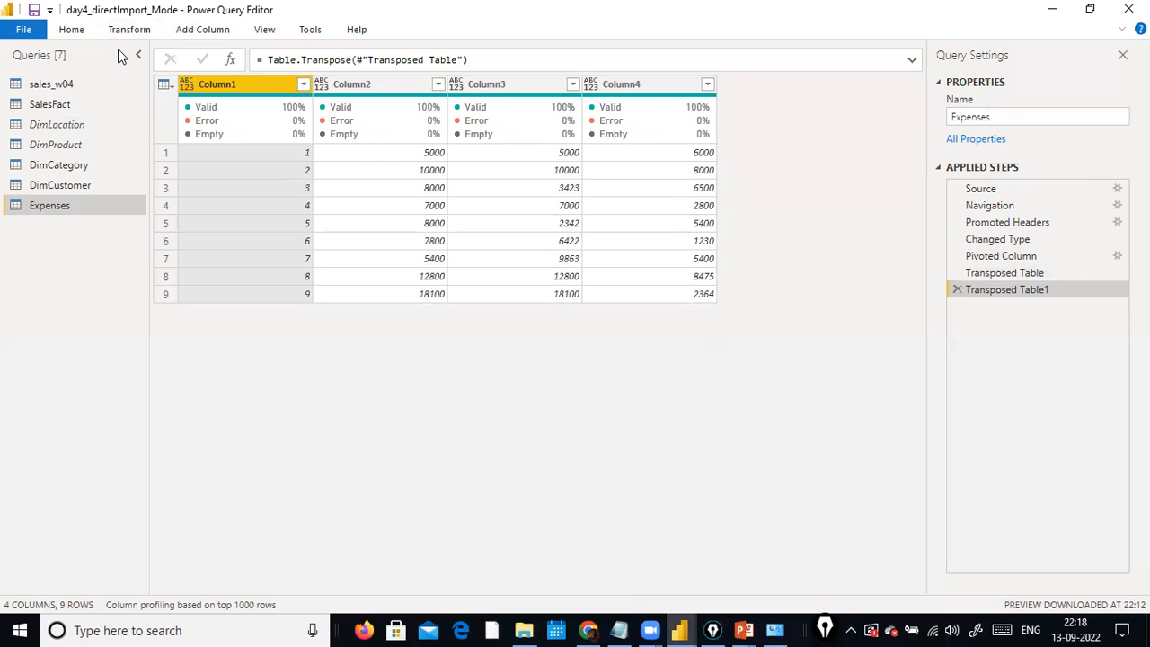
click(130, 35)
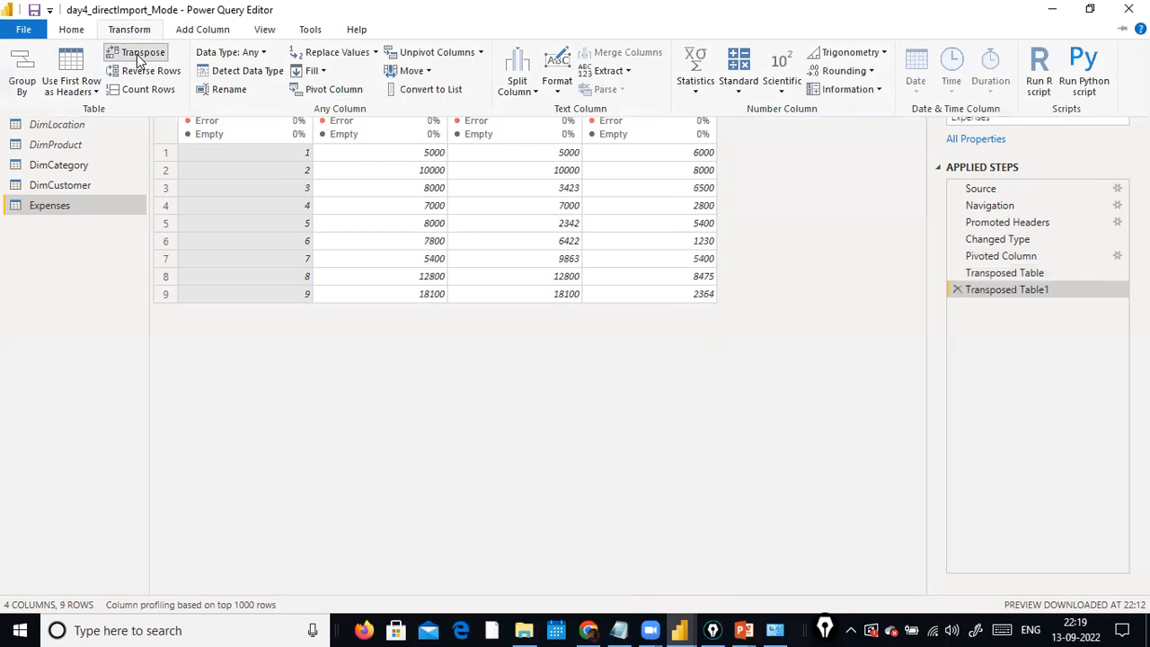
click(140, 54)
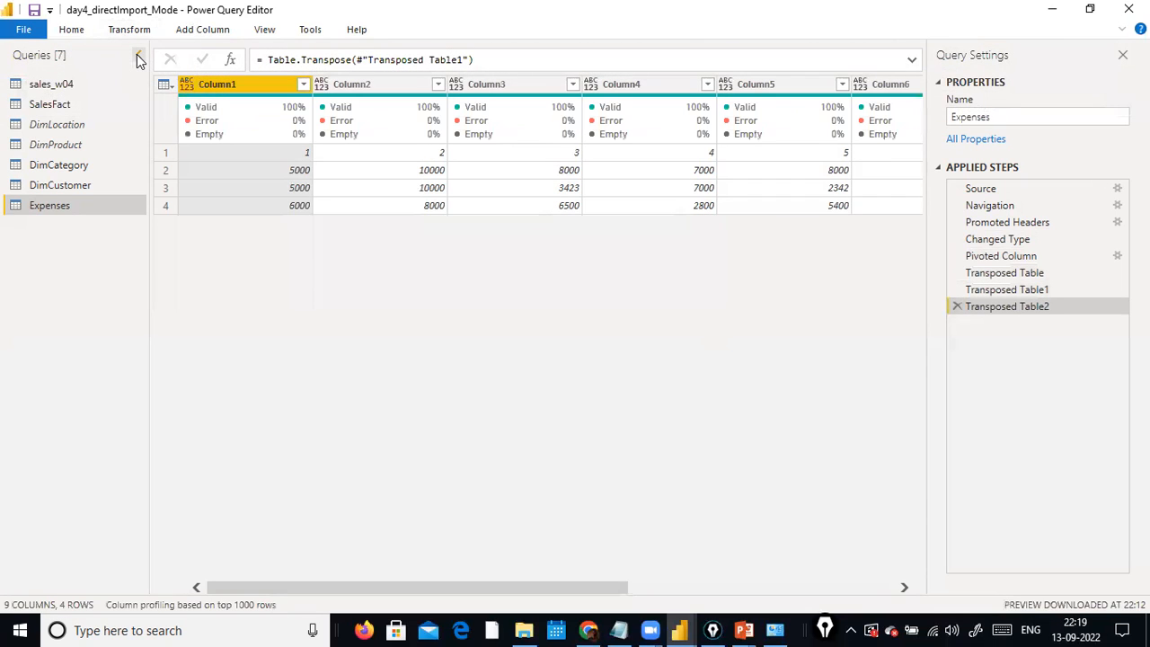
Delete the Transposed Table2, Transposed Table1 and Transposed Table steps from the Expenses query.
click(956, 306)
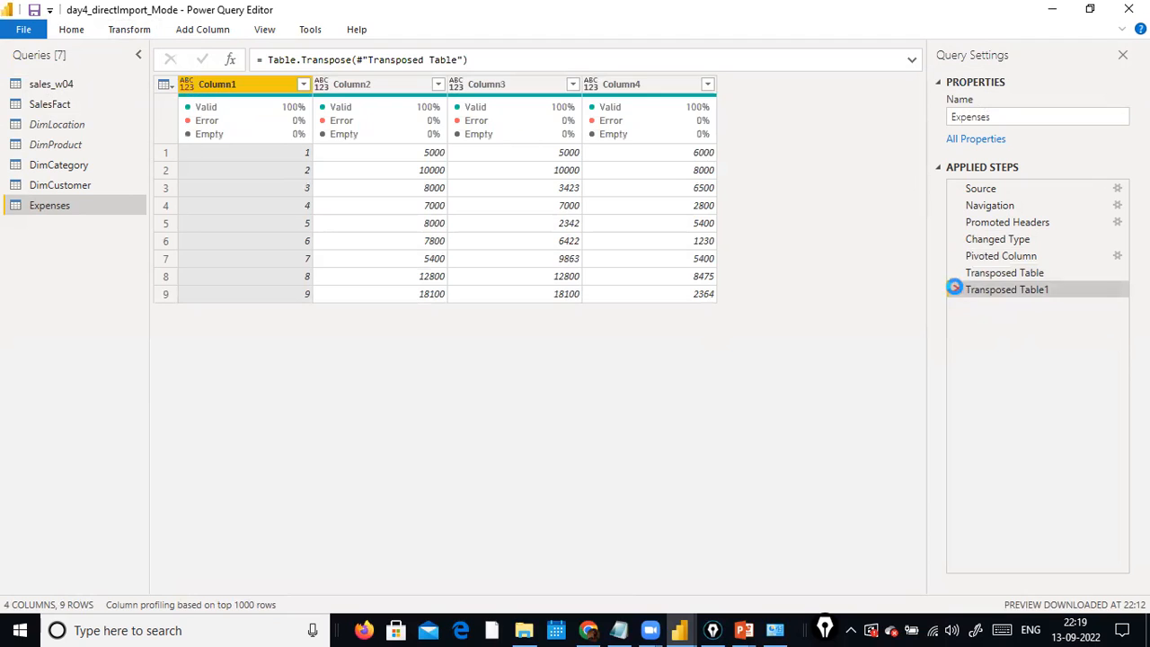
click(953, 288)
click(956, 272)
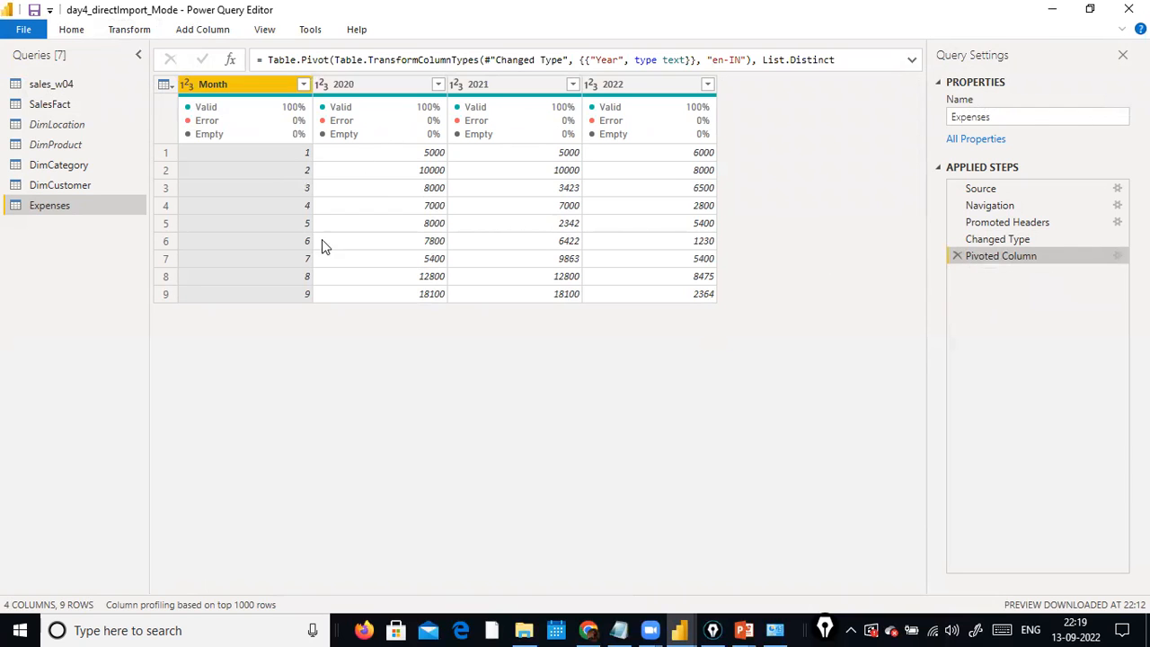
Transpose the pivoted Expenses table once, and look across its columns.
click(128, 28)
click(129, 49)
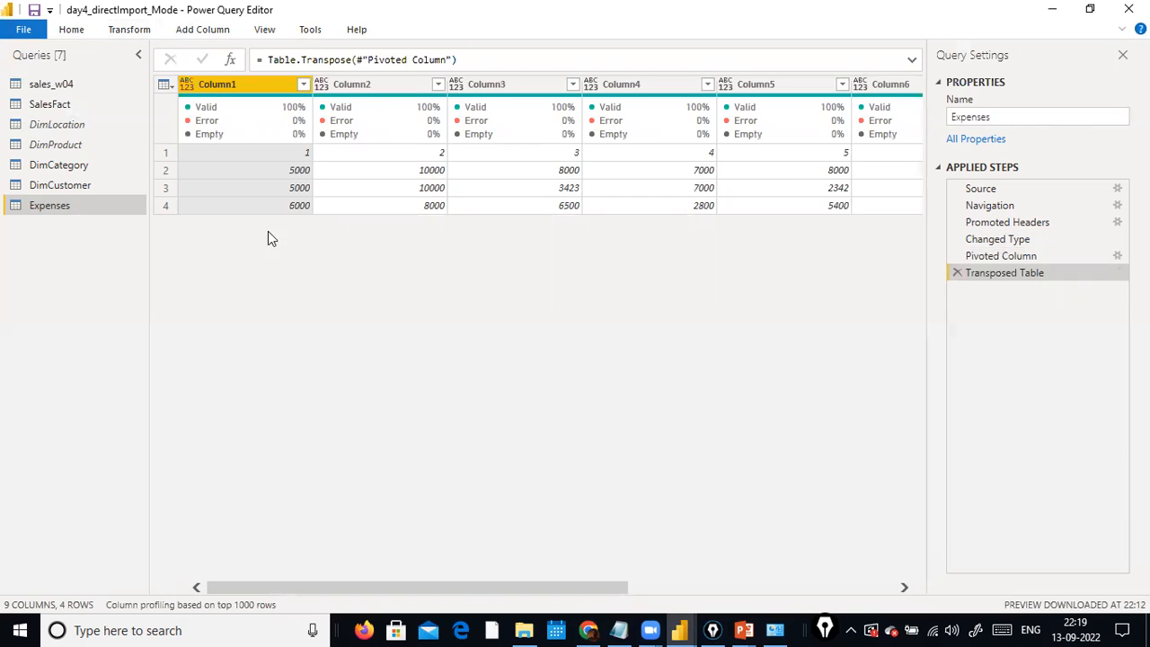
drag(462, 588, 256, 541)
Compare the Pivoted Column and Transposed Table steps, and check the options for converting between the first row and headers.
click(1003, 258)
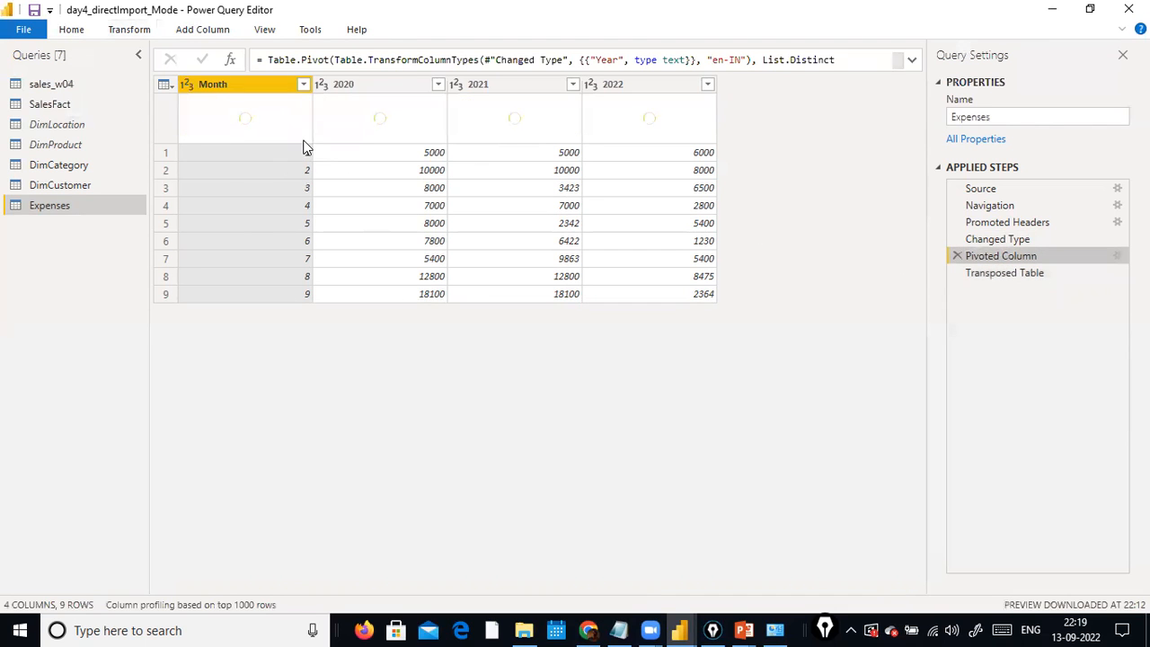
click(971, 273)
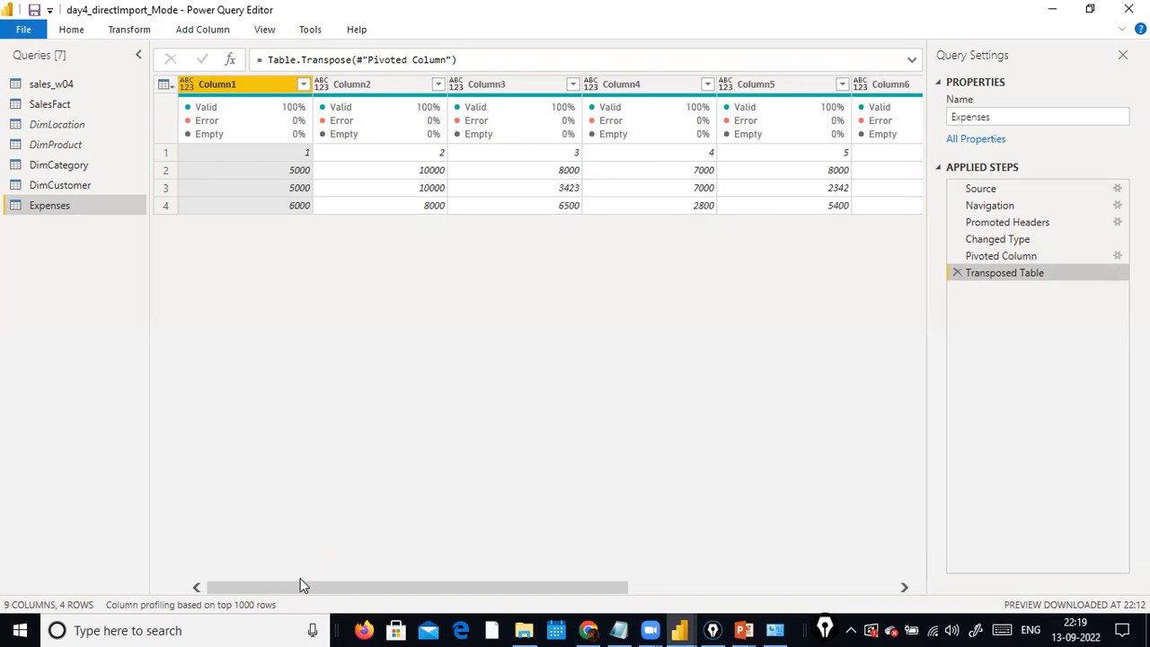
click(126, 32)
click(93, 92)
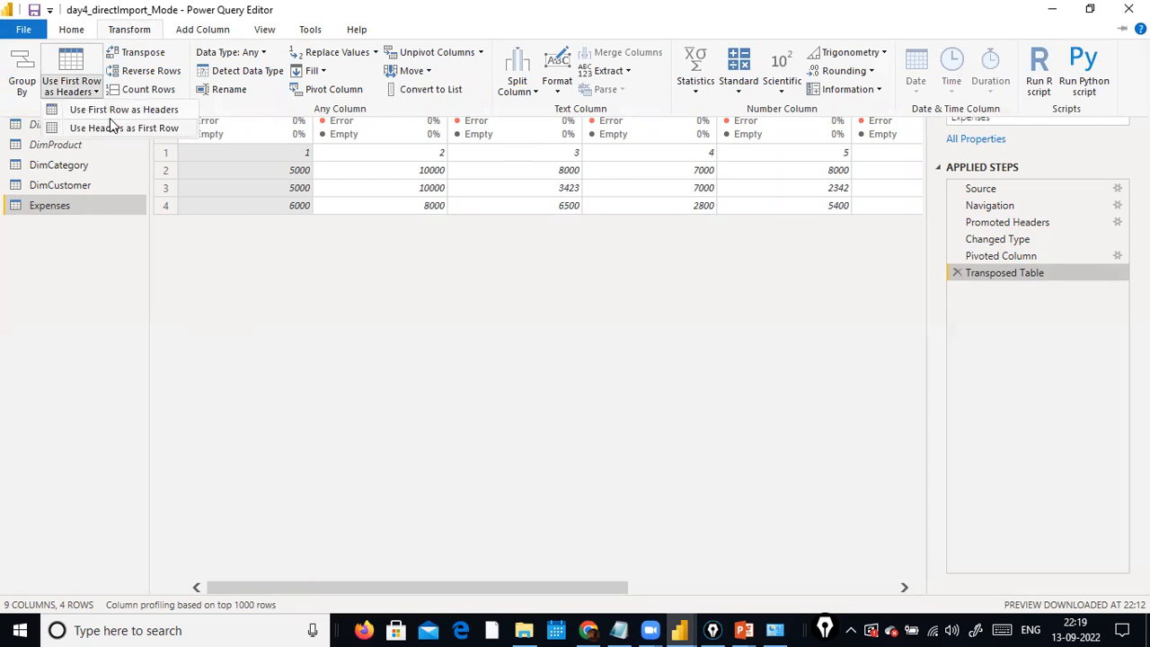
click(296, 266)
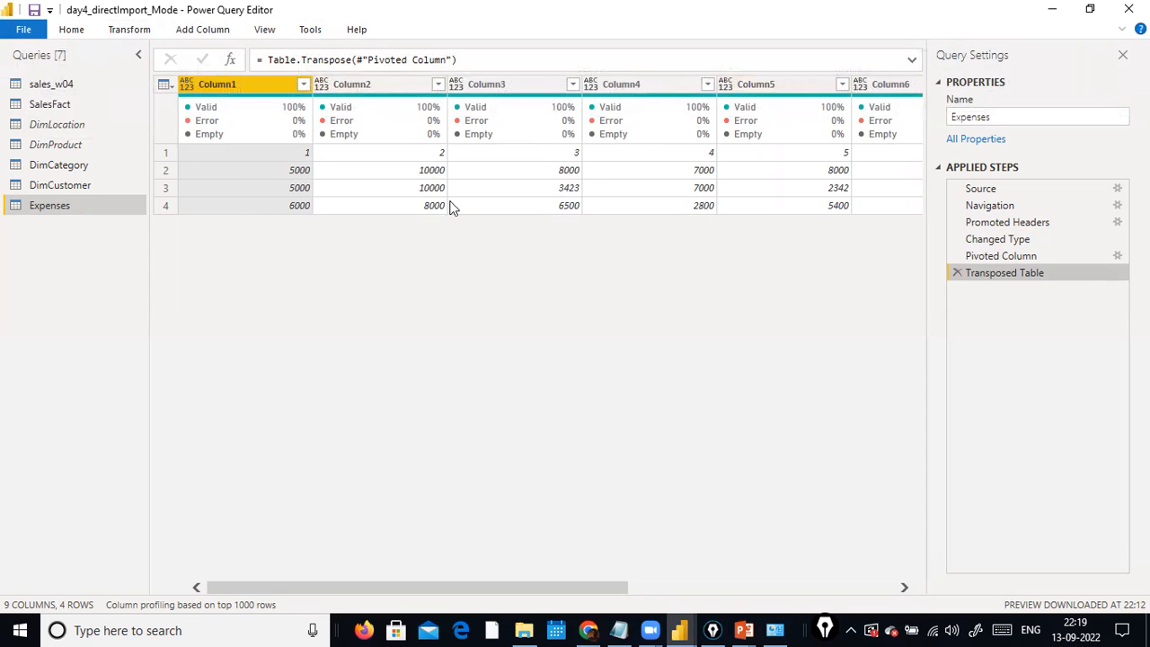
drag(537, 589, 881, 550)
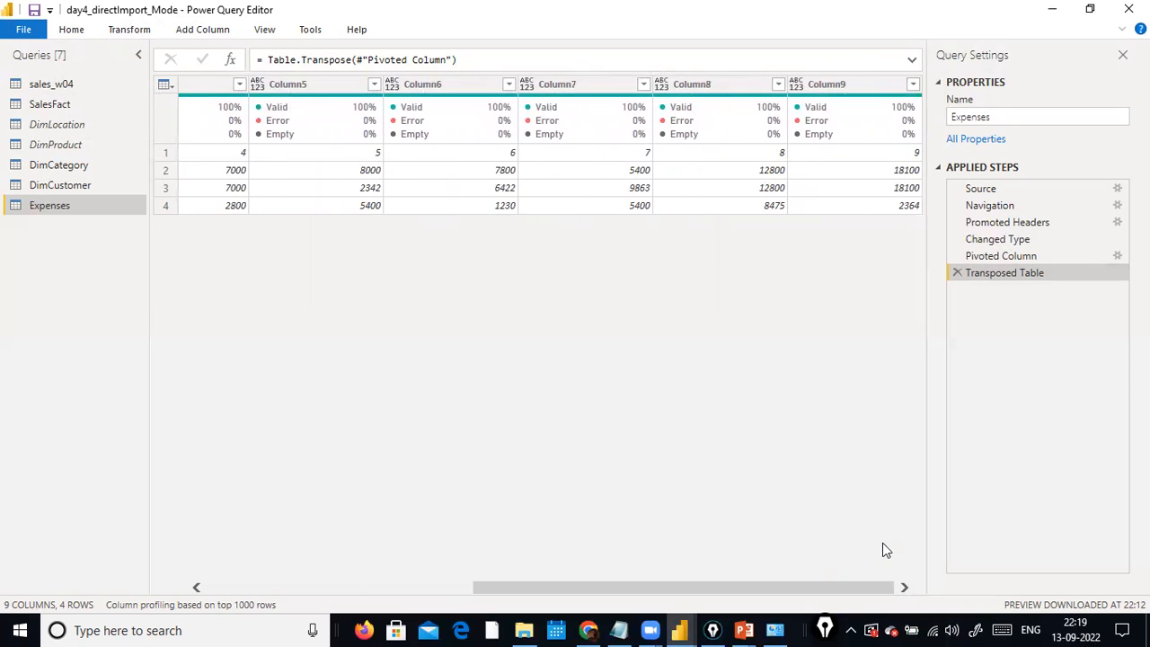
click(985, 258)
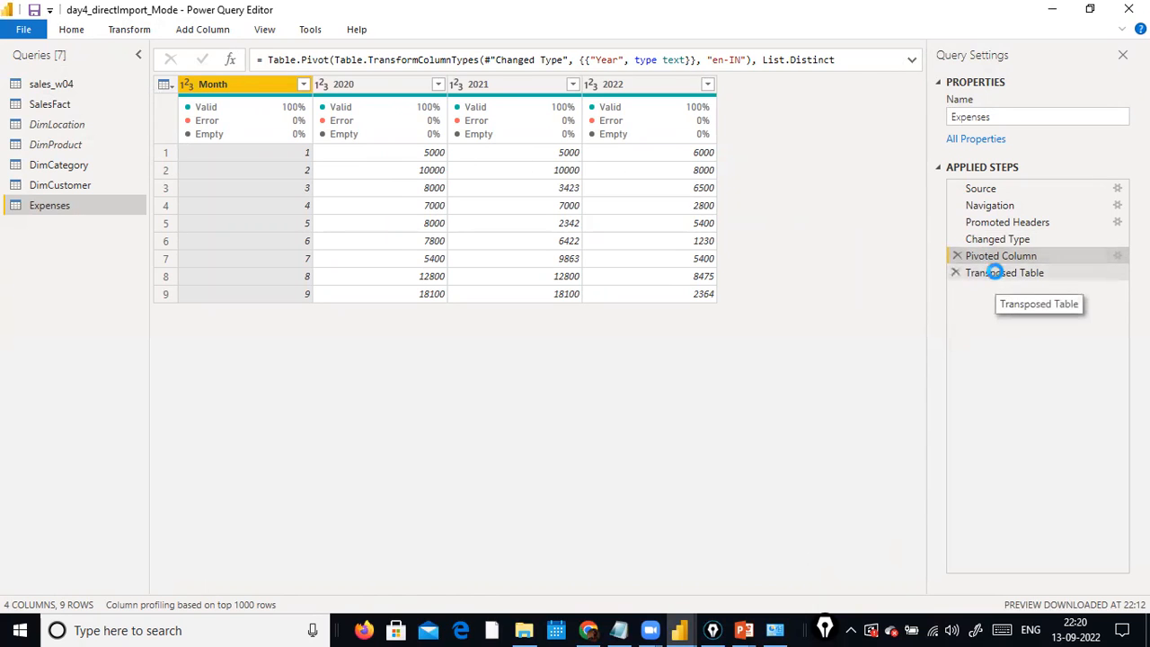
click(997, 273)
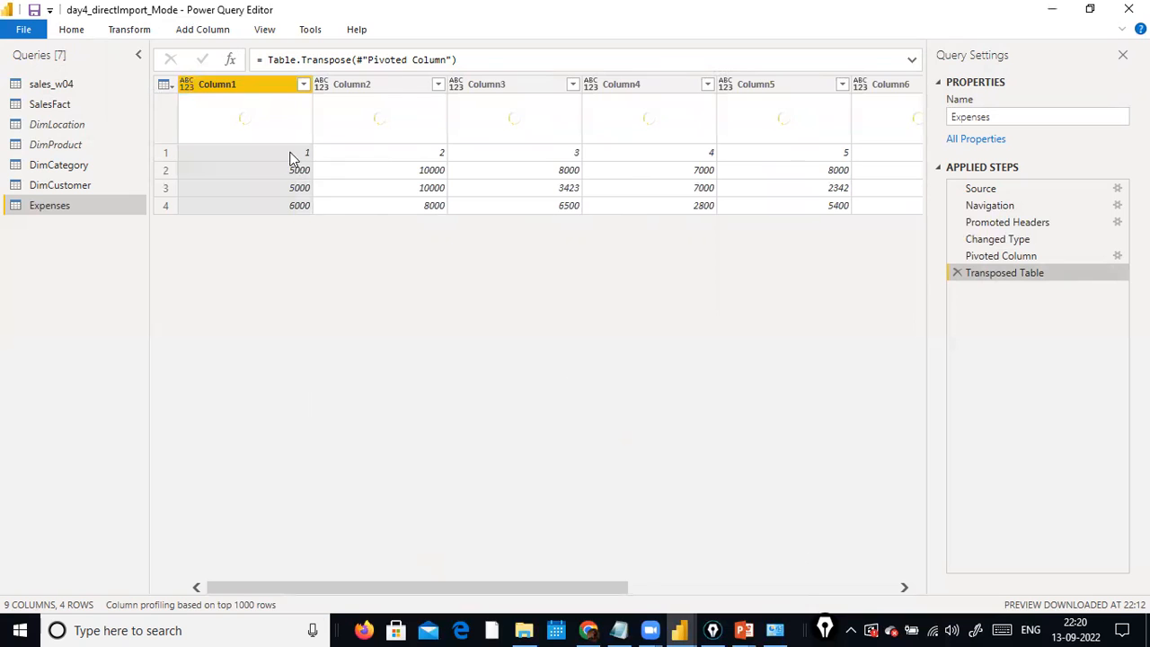
click(1013, 256)
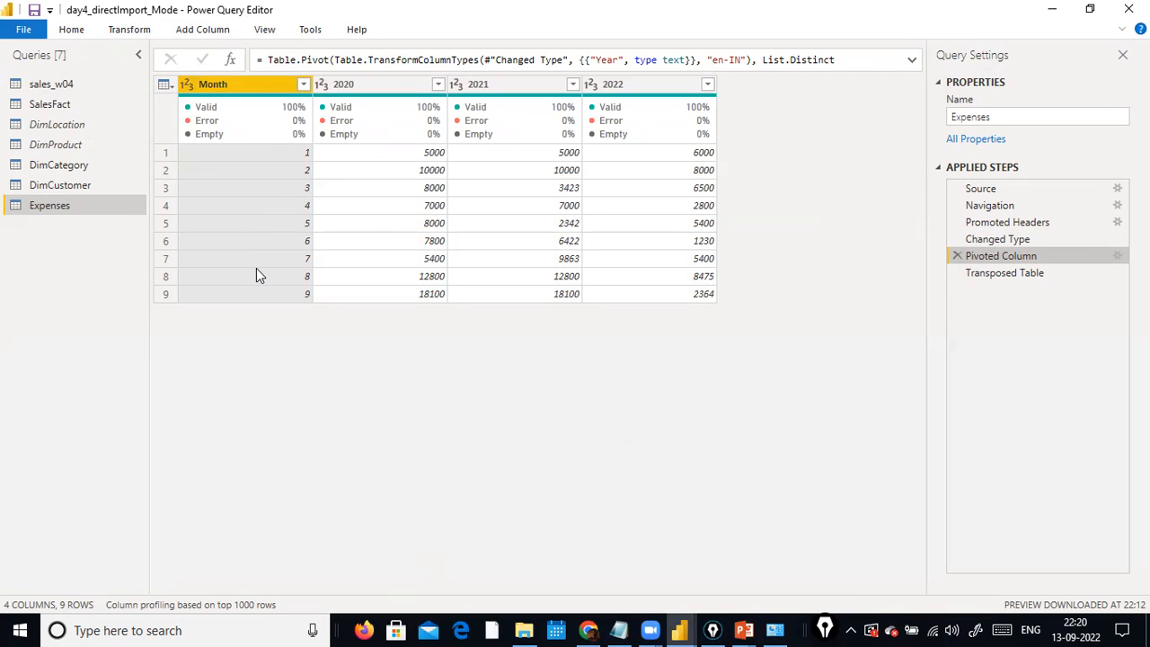
click(1019, 277)
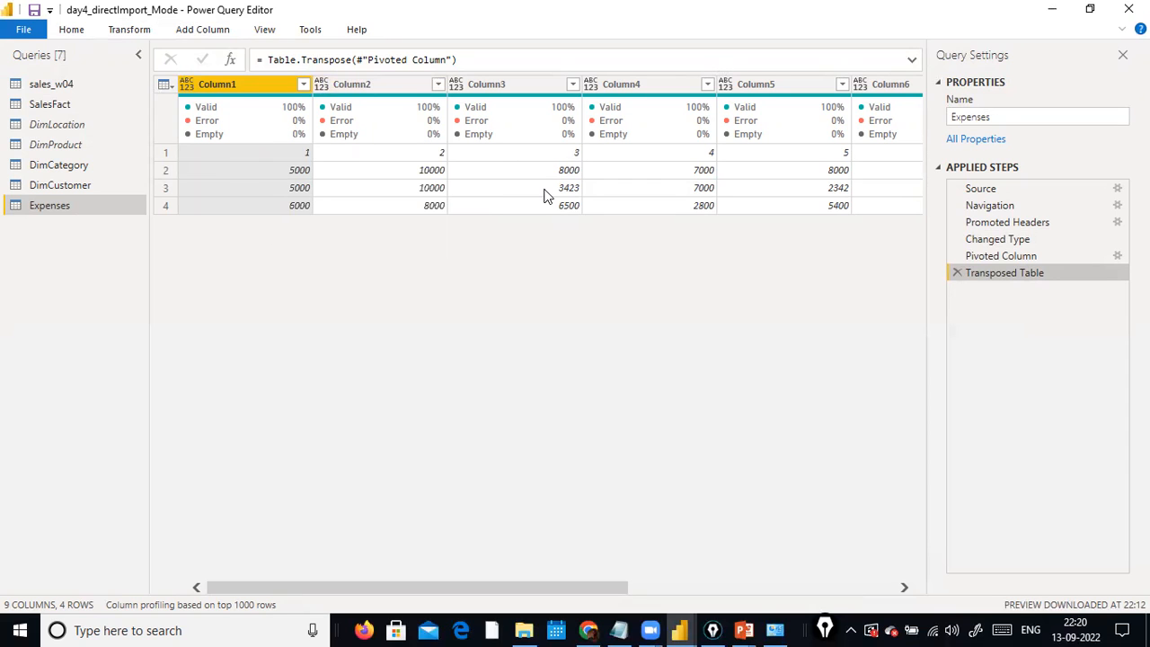
Promote the first row of the transposed Expenses table to column headers, and check the headers through to the last column.
click(128, 29)
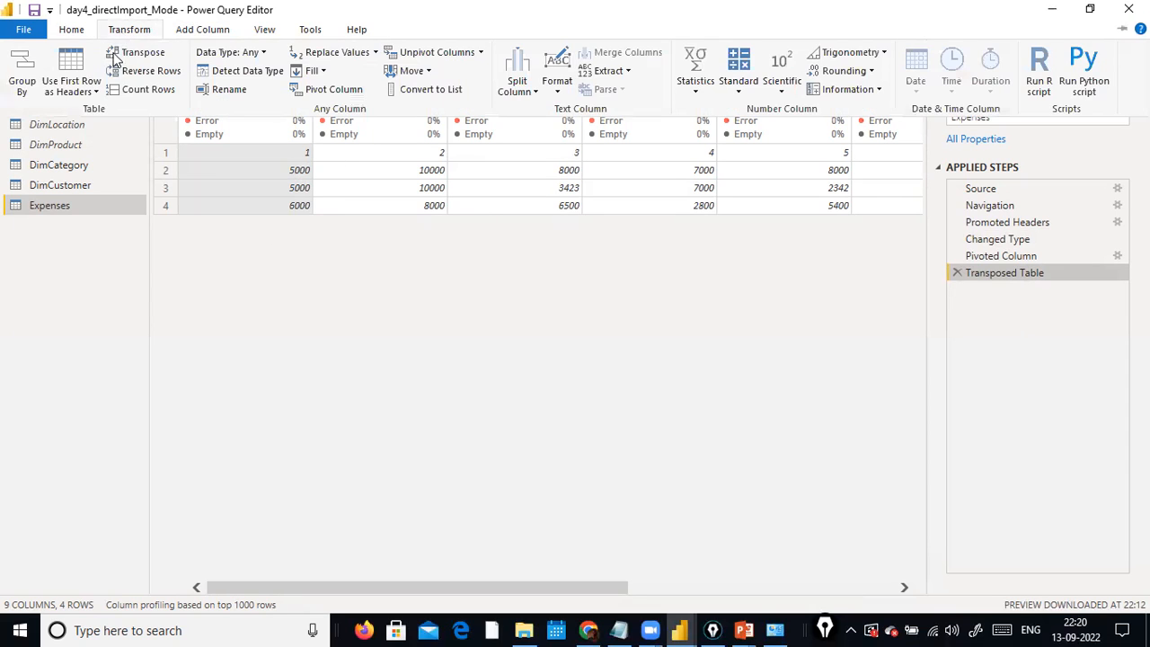
click(93, 92)
click(93, 107)
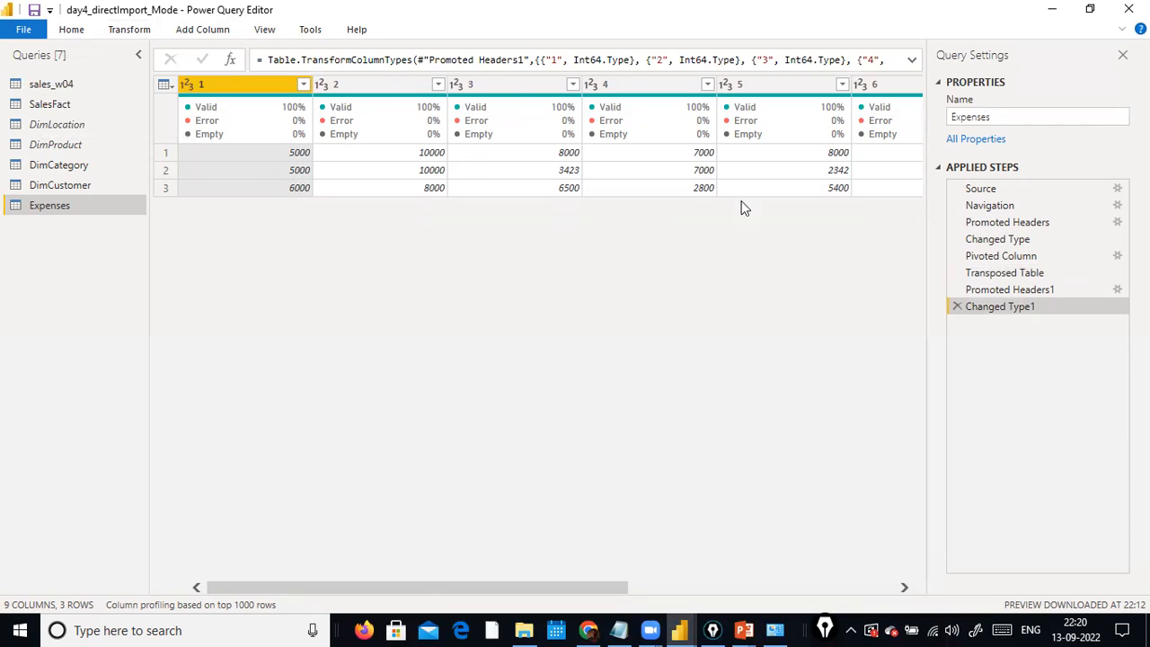
drag(422, 588, 762, 592)
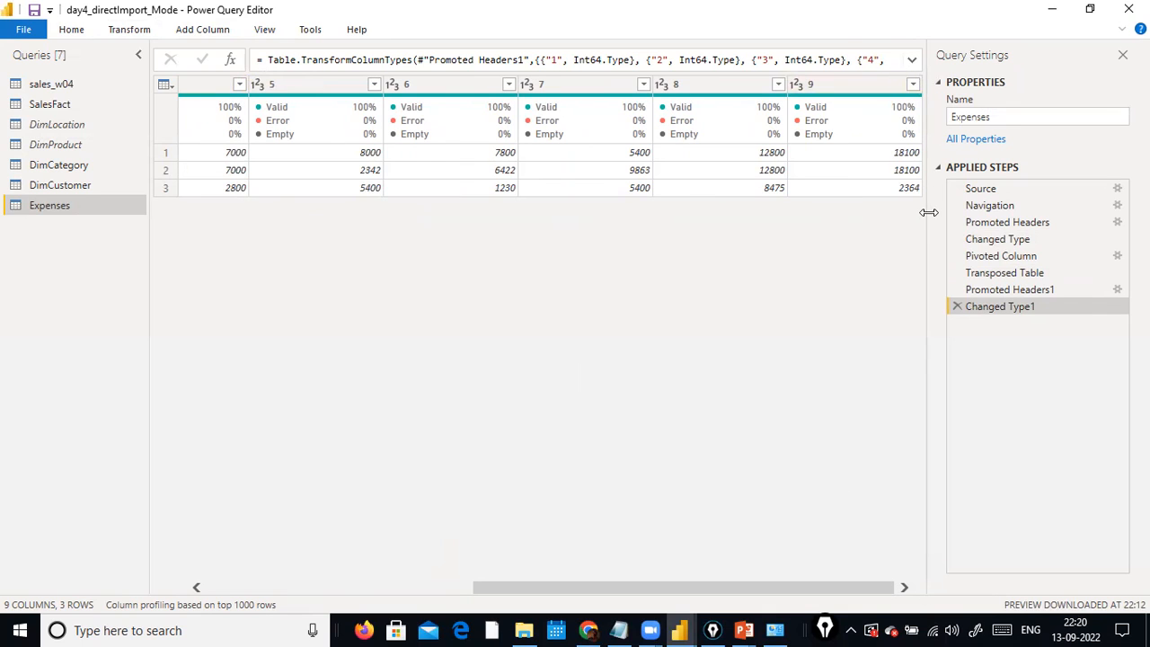
drag(507, 588, 135, 579)
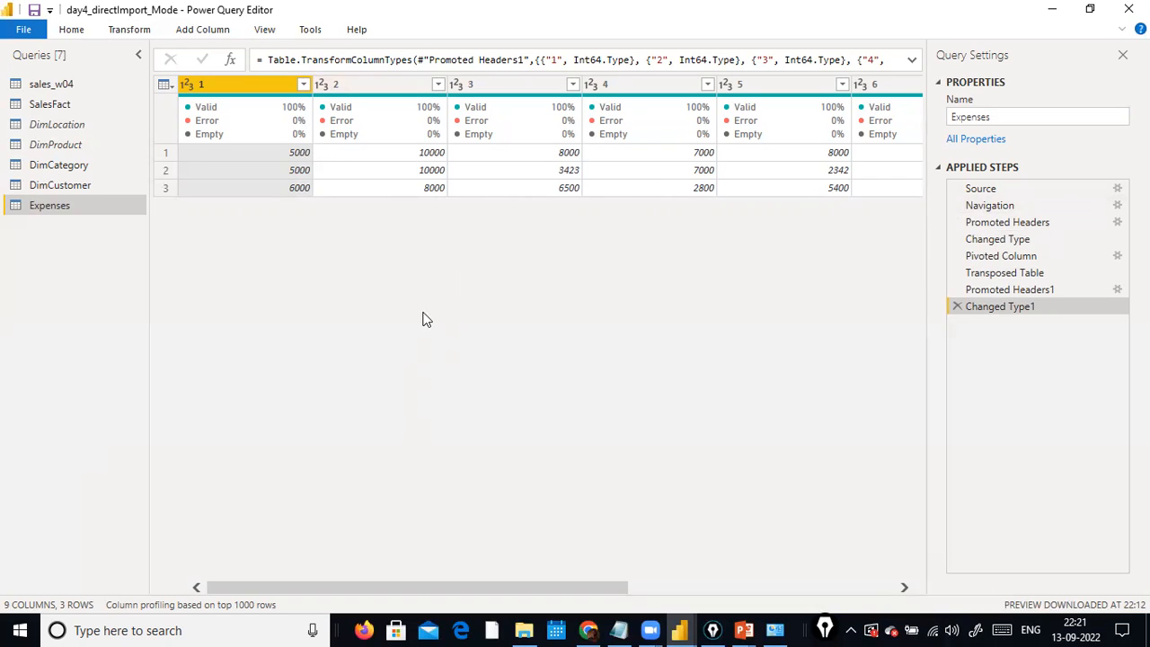
drag(485, 587, 354, 534)
drag(392, 591, 90, 526)
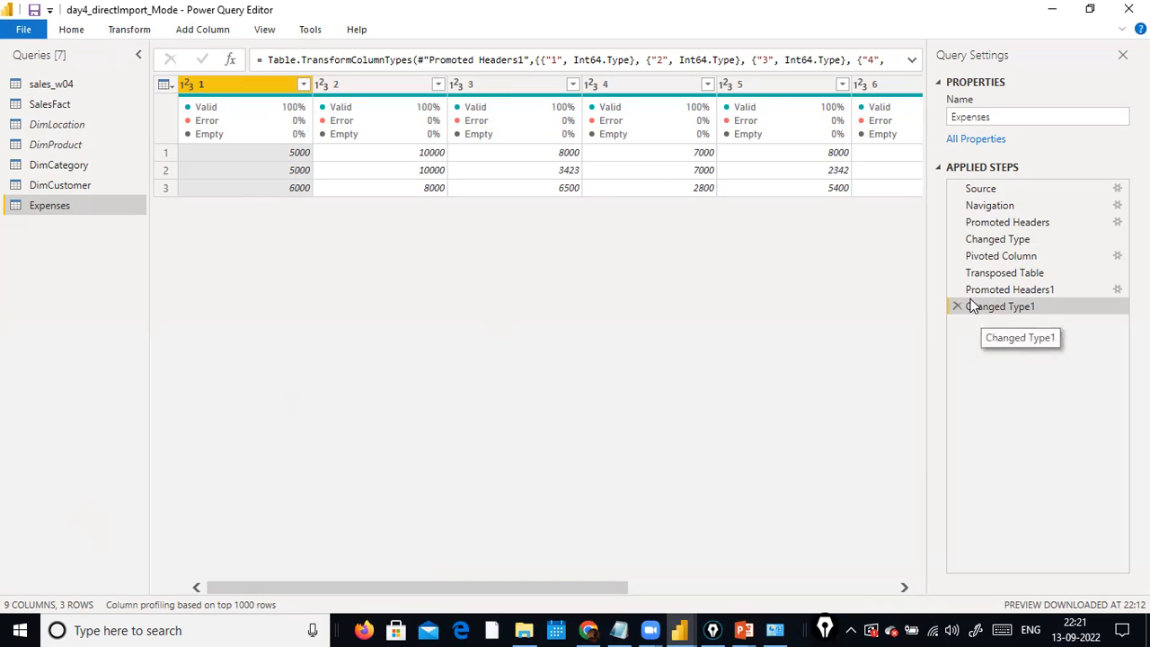
click(114, 32)
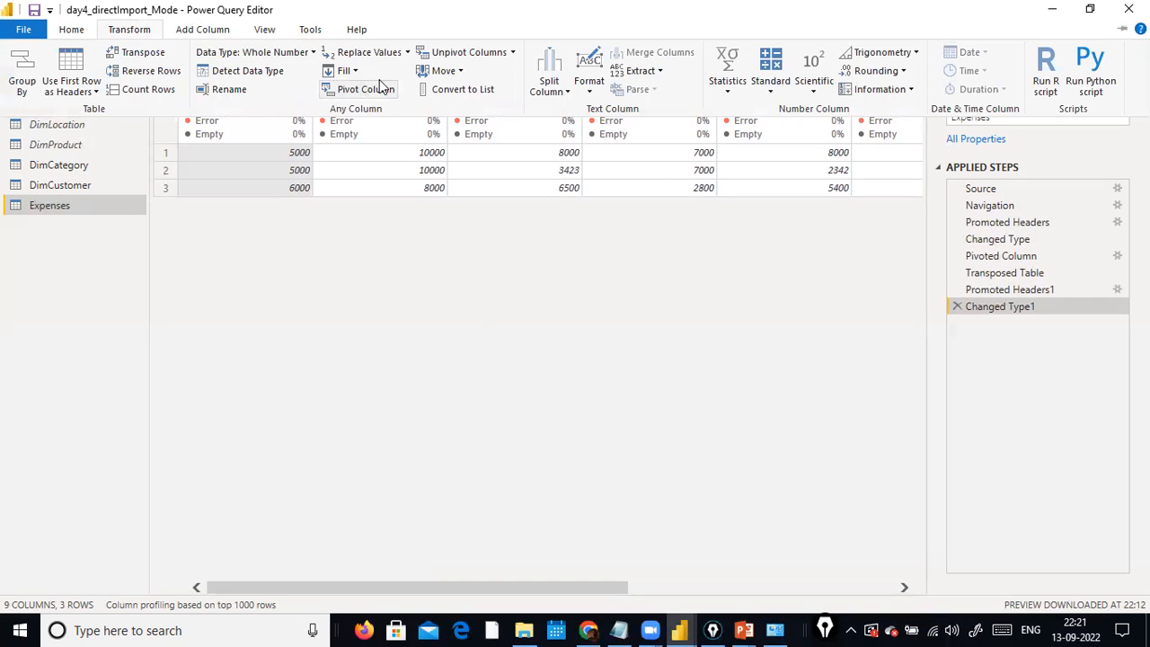
click(409, 256)
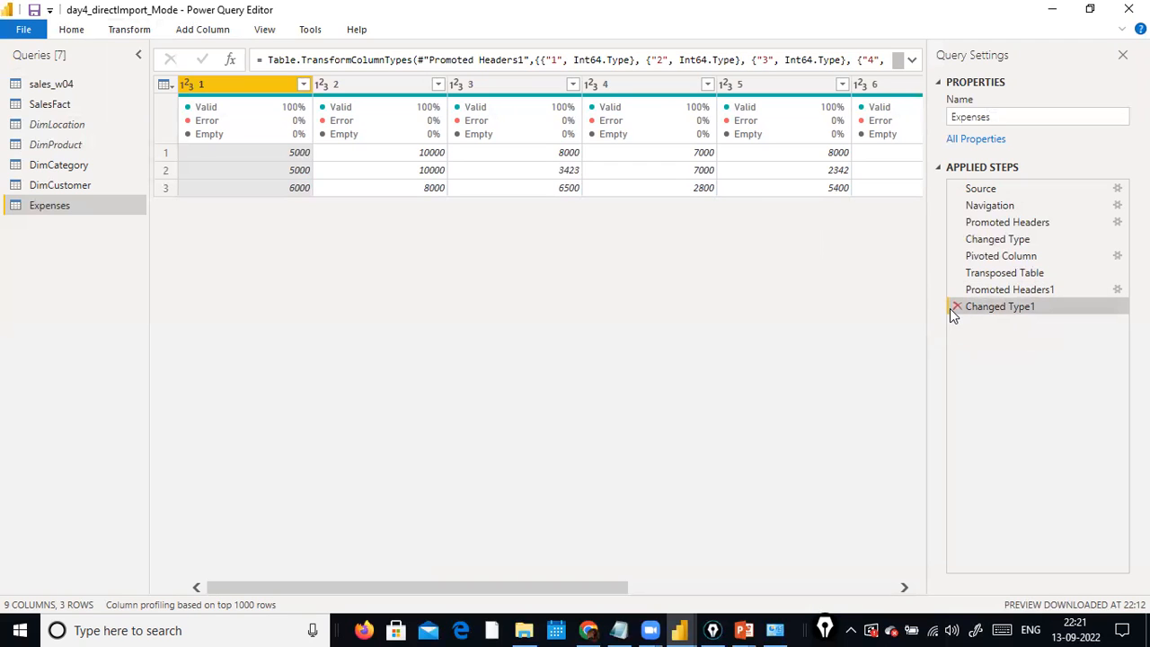
click(66, 31)
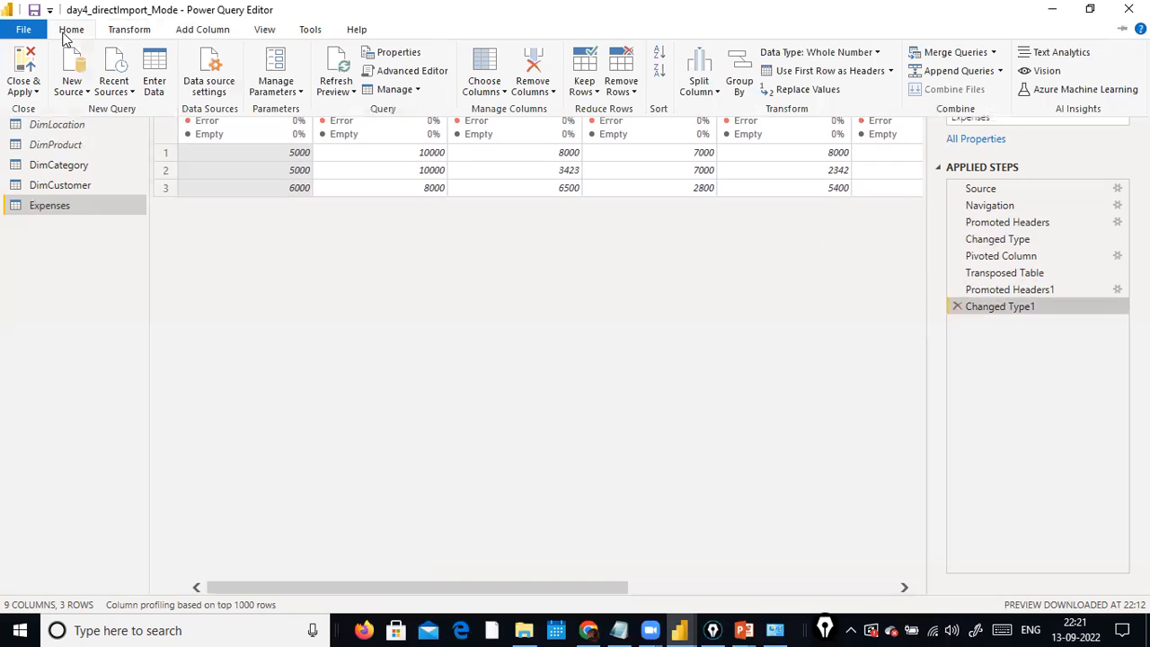
click(1023, 393)
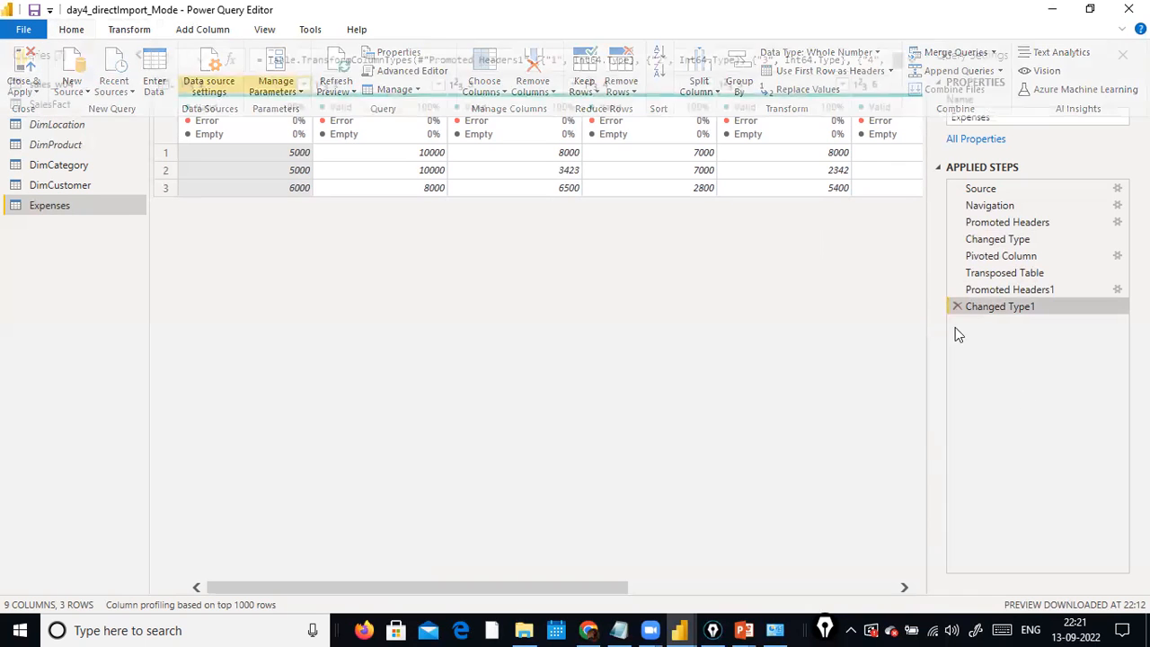
Delete the Changed Type1, Promoted Headers1, Transposed Table and Pivoted Column steps from the Expenses query.
click(956, 308)
click(954, 289)
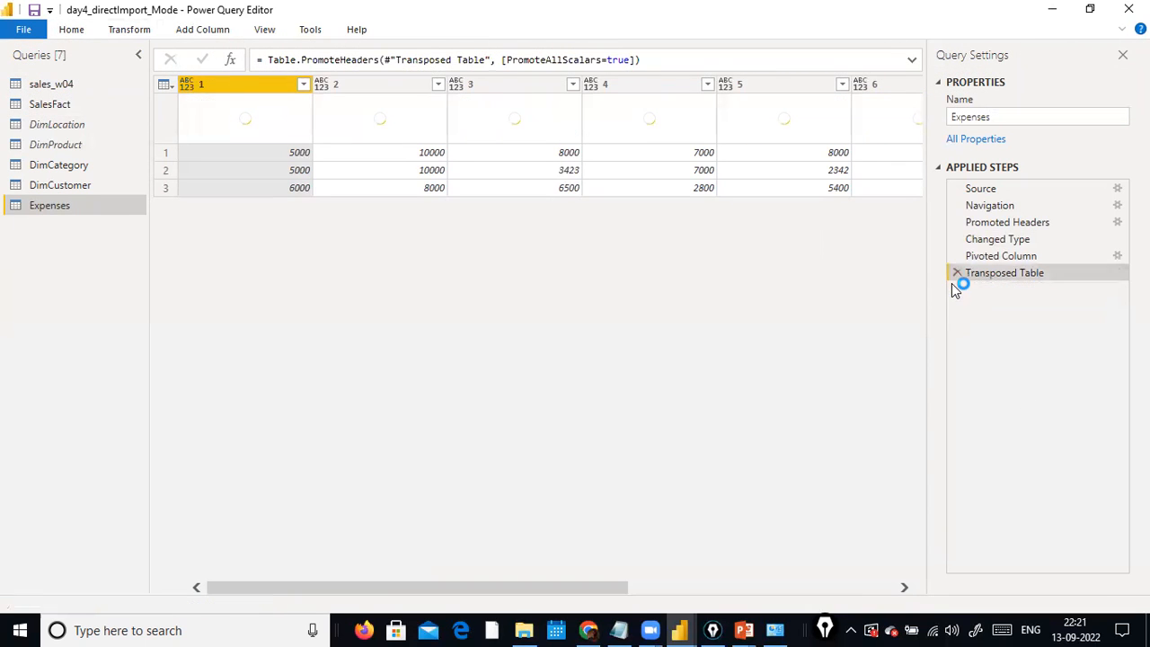
click(950, 274)
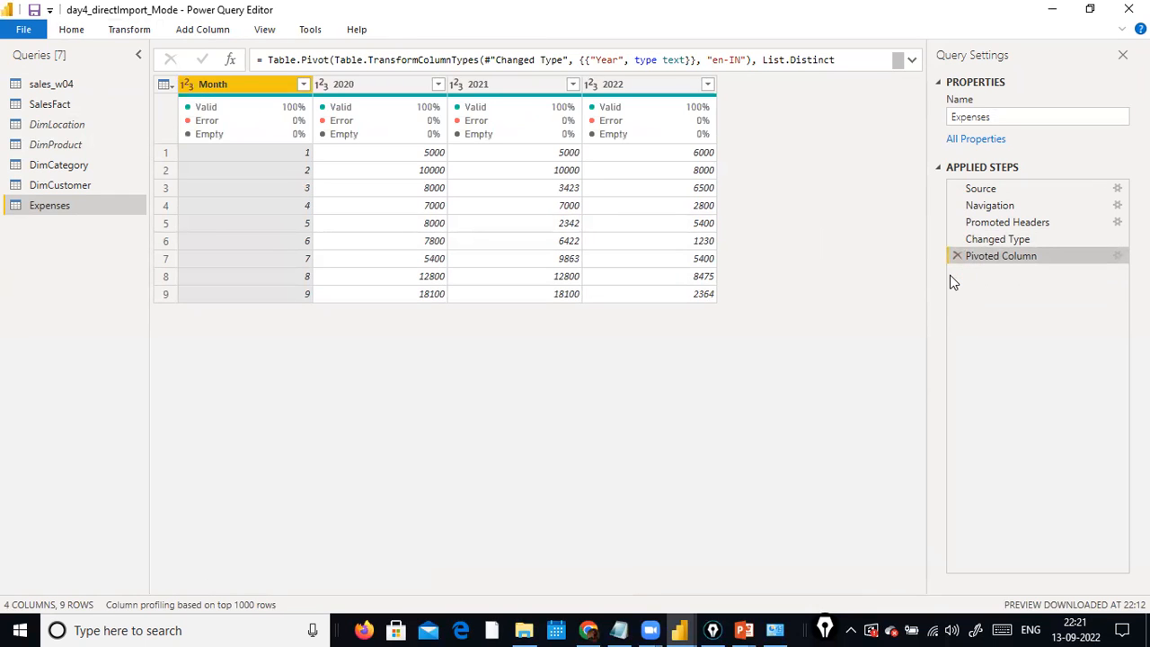
click(954, 258)
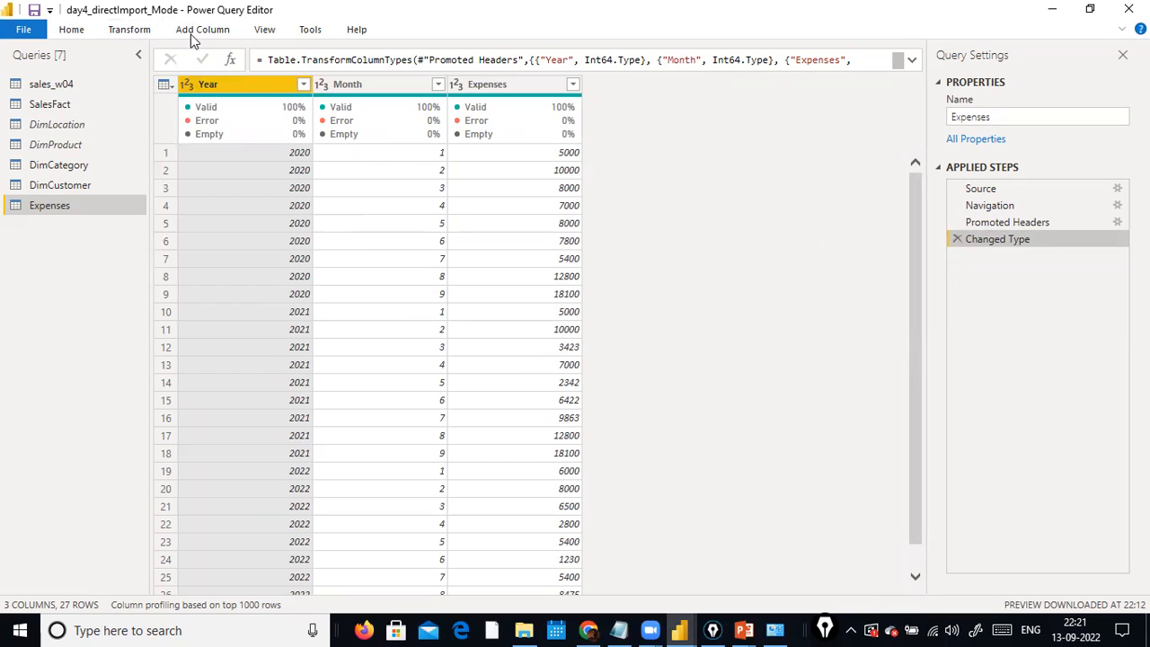
Unpivot the Year column of the Expenses table into attribute and value columns.
click(128, 30)
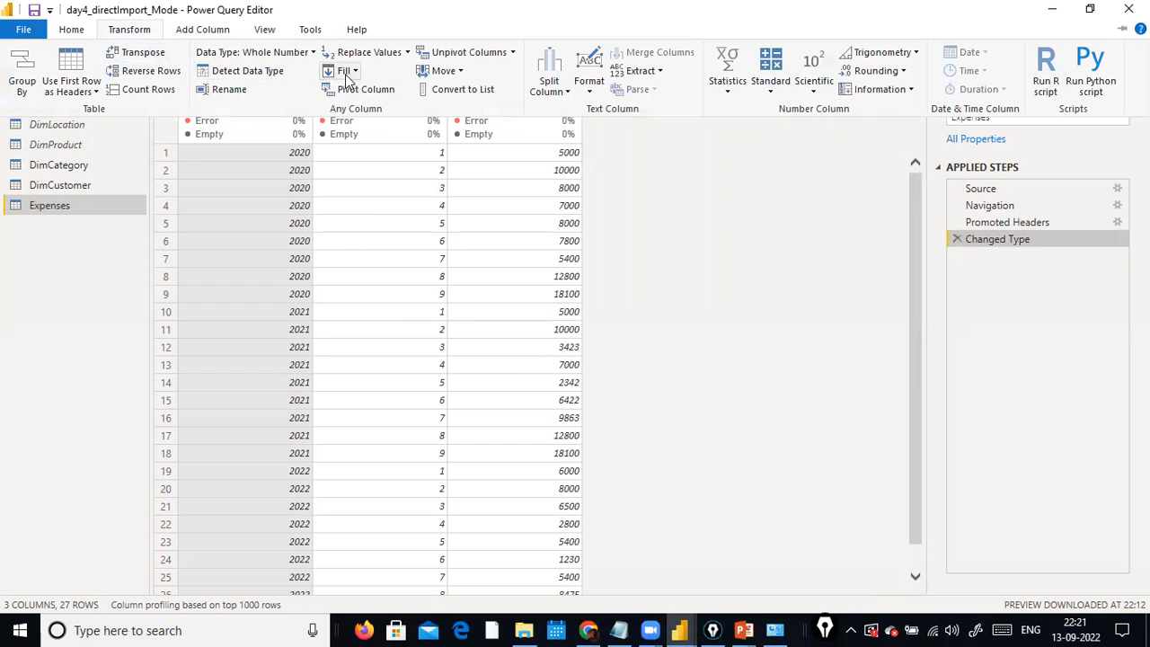
click(512, 54)
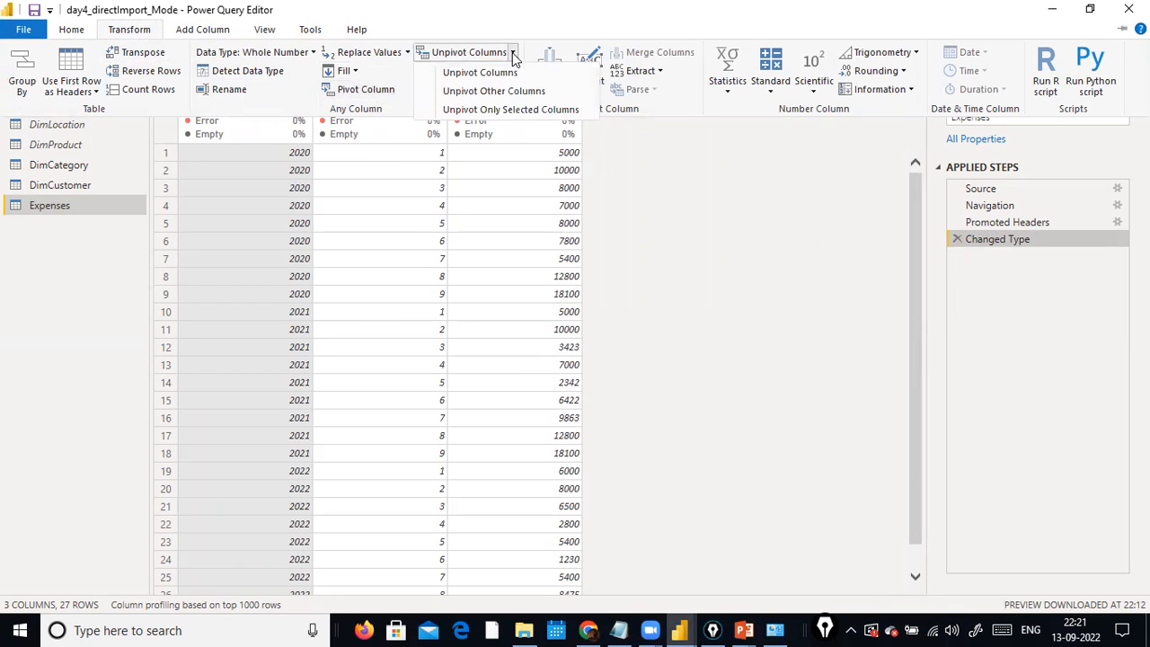
click(510, 72)
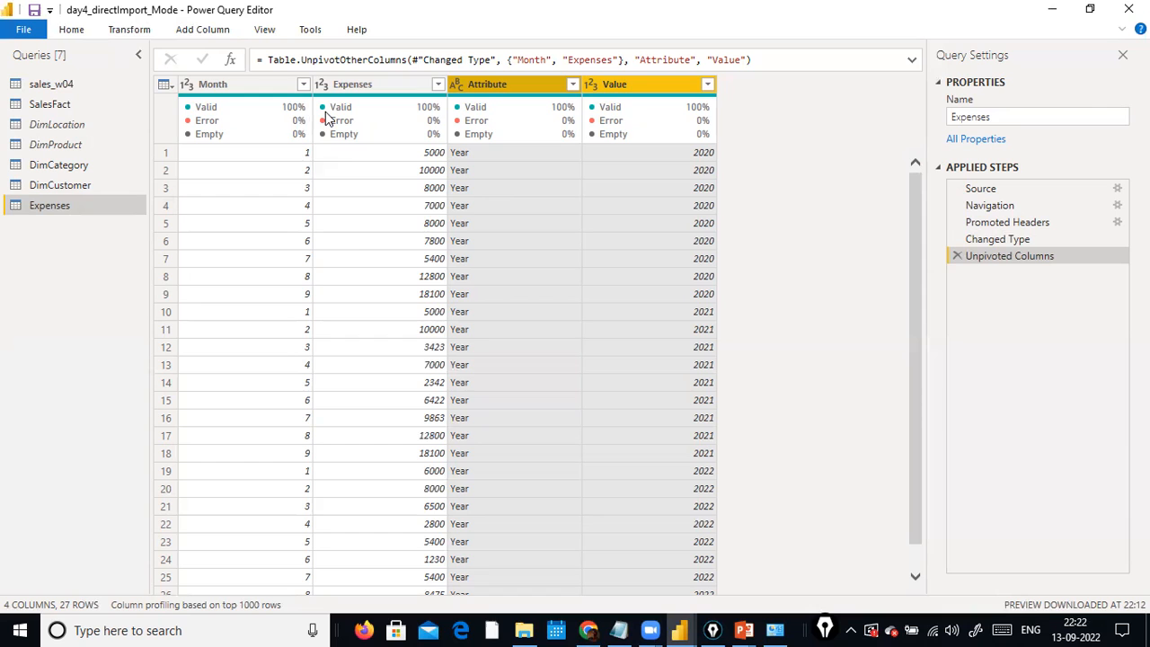
Sort the unpivoted Expenses table ascending by Month, with the Value column ascending as the second sort level.
click(302, 84)
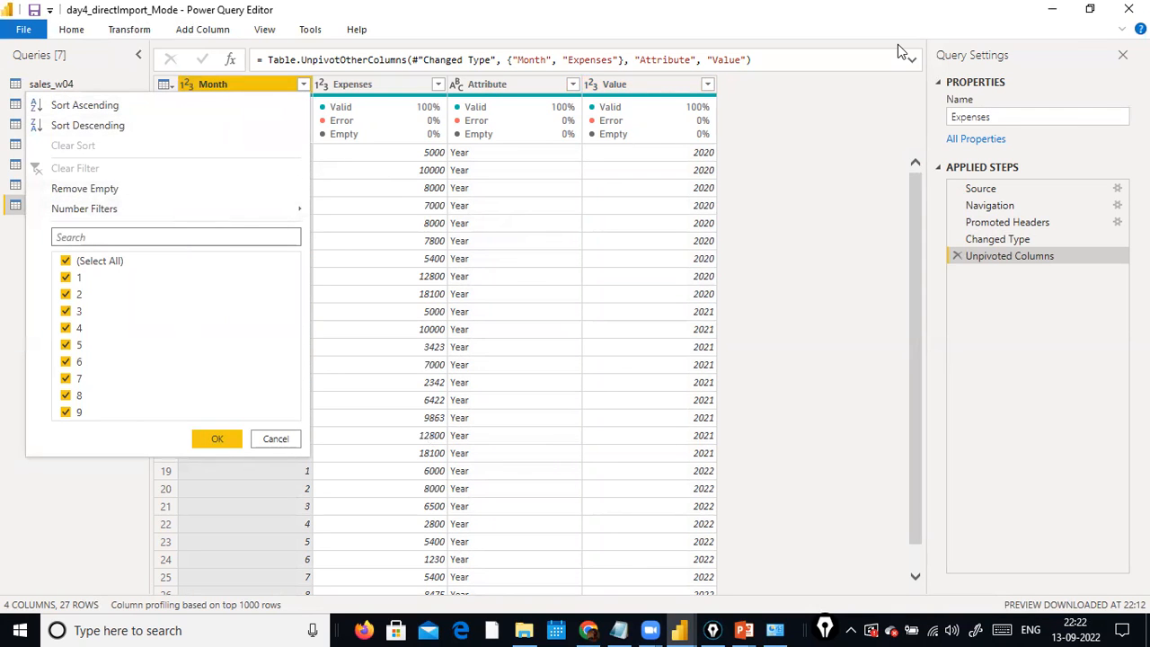
click(98, 109)
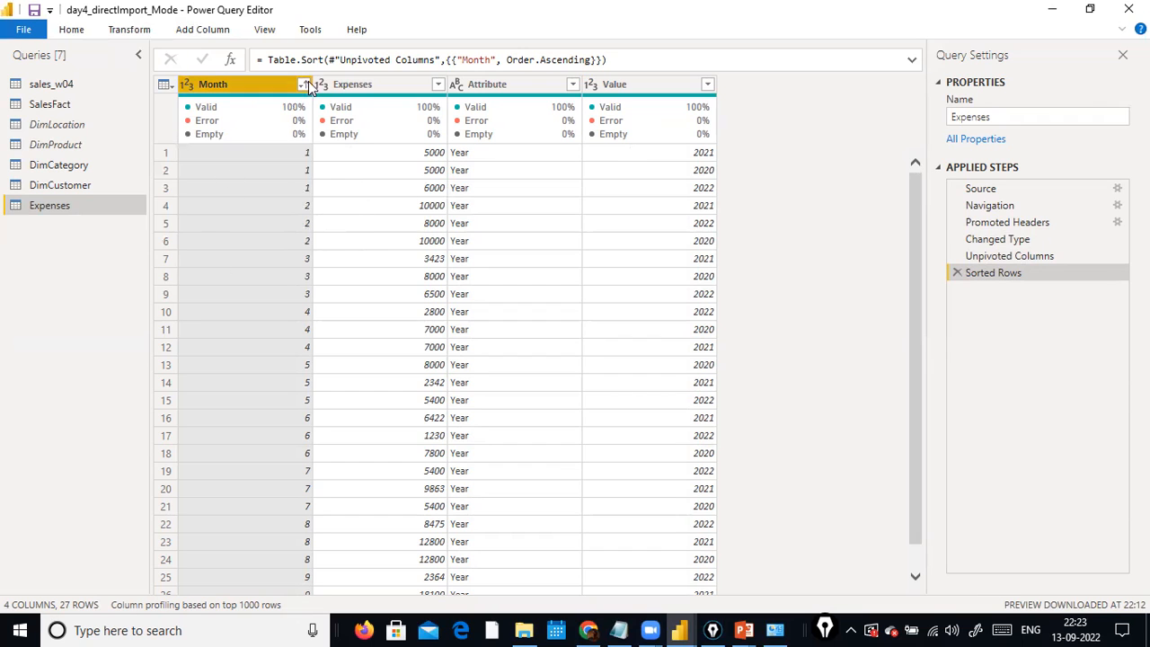
click(708, 84)
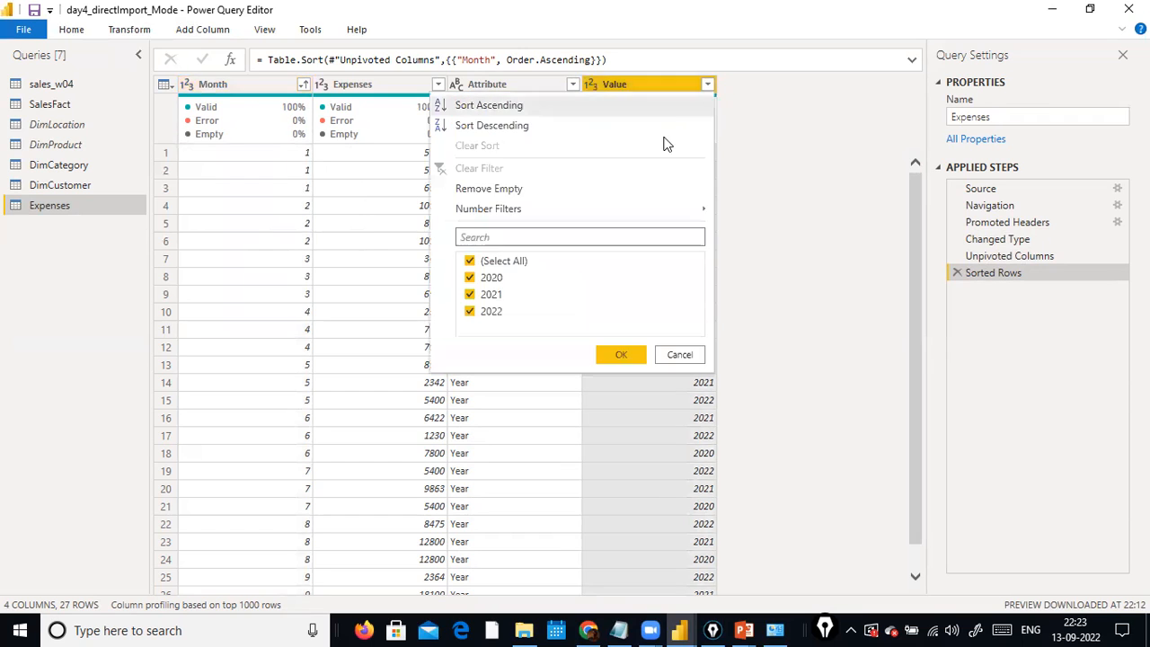
click(522, 109)
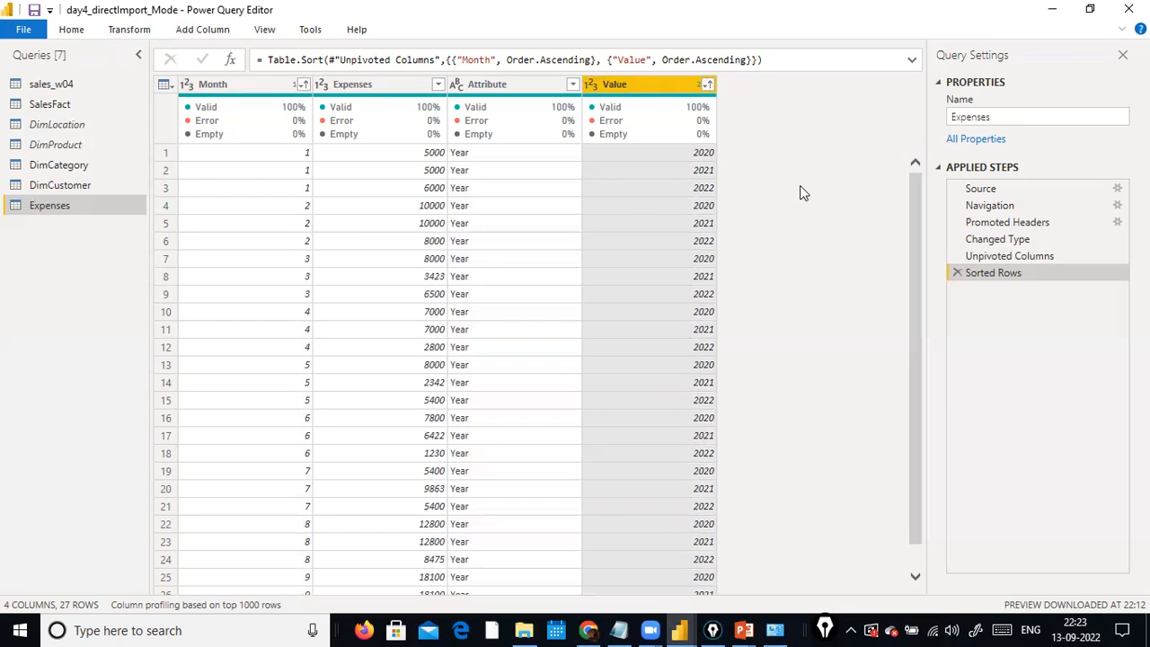
Close the query editor and apply the query changes to the report.
click(34, 29)
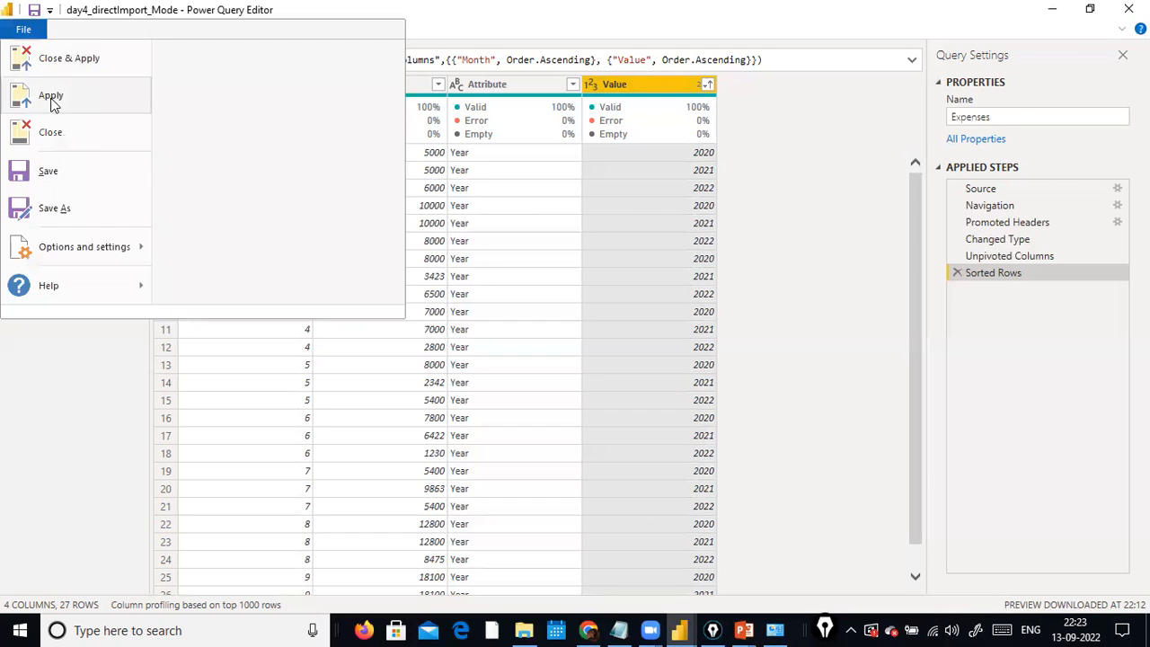
click(119, 63)
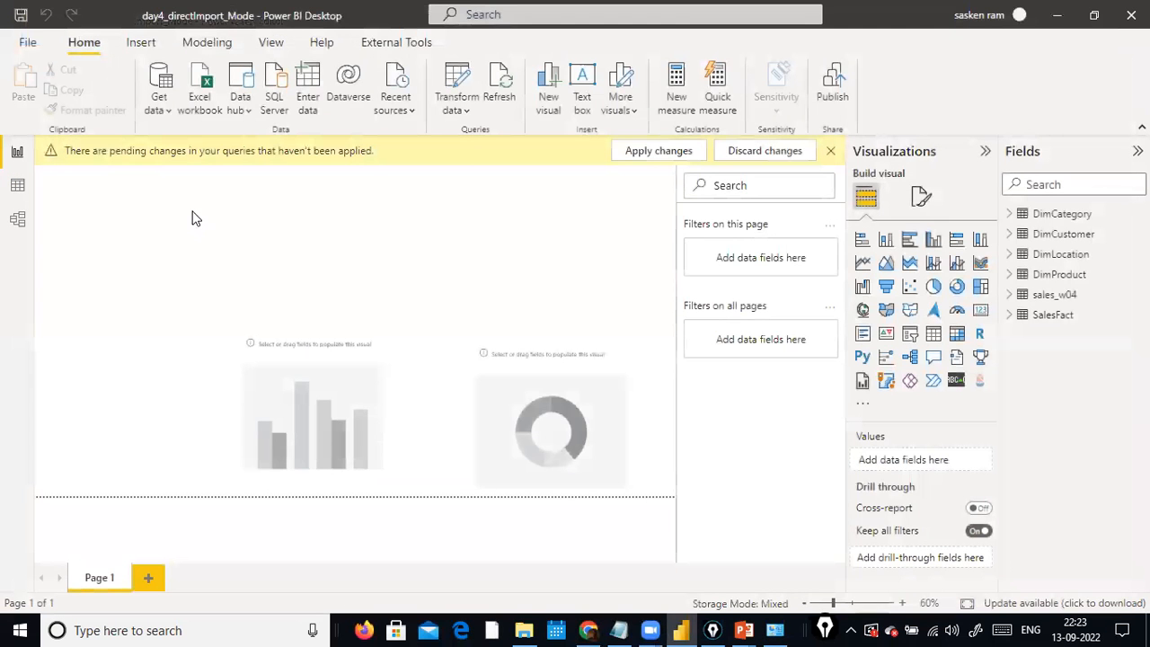